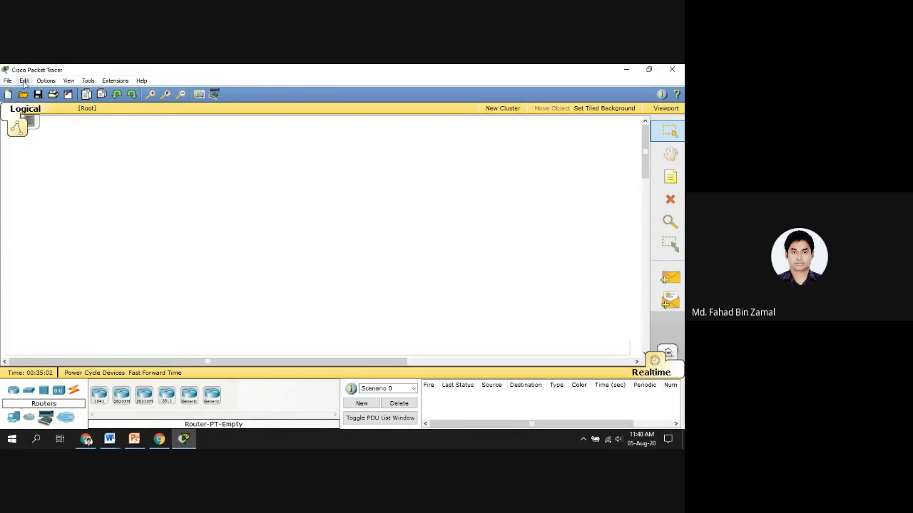
{"action": "left_click", "coordinate": [7, 81]}
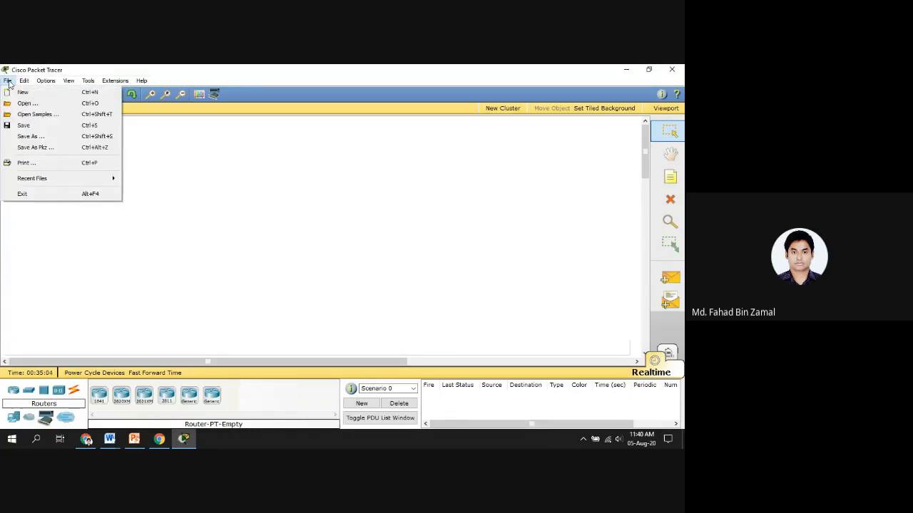
{"action": "mouse_move", "coordinate": [69, 81]}
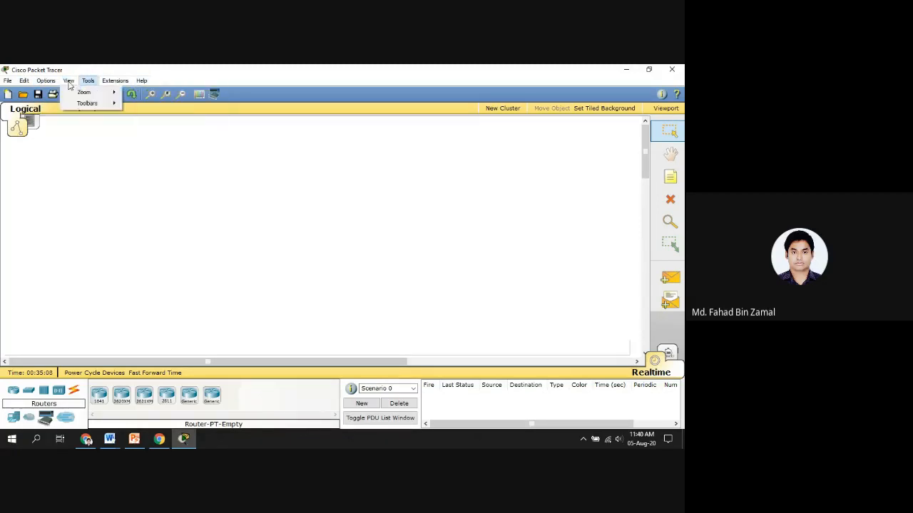
{"action": "left_click", "coordinate": [242, 275]}
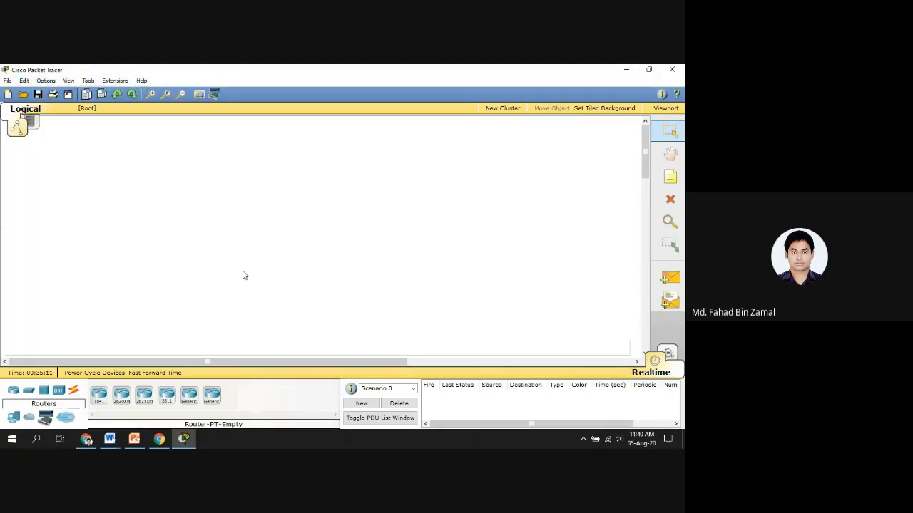
- Review the interface options in the Preferences and close them without changes
{"action": "left_click", "coordinate": [46, 81]}
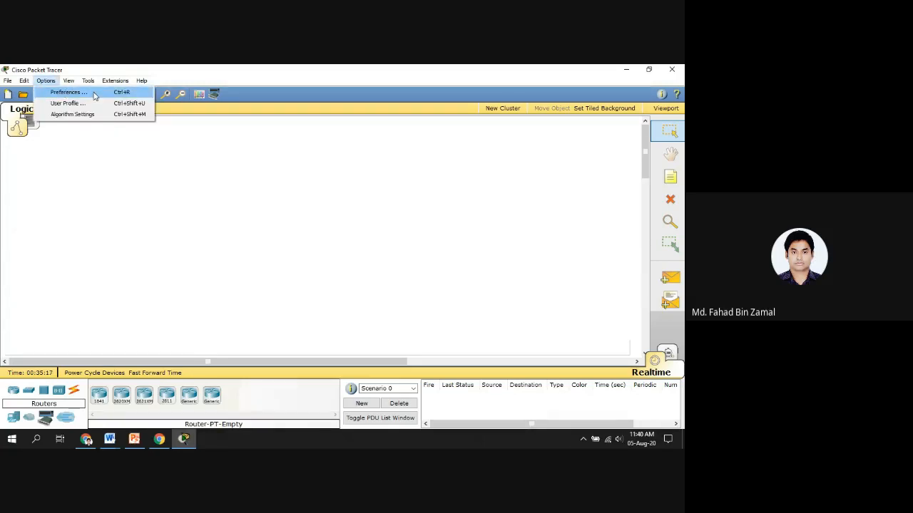
{"action": "left_click", "coordinate": [94, 96]}
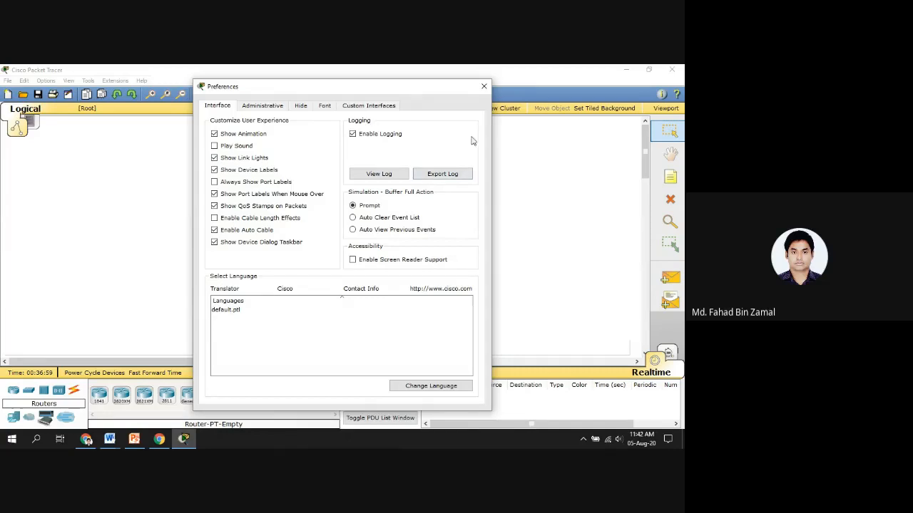
{"action": "left_click", "coordinate": [484, 86]}
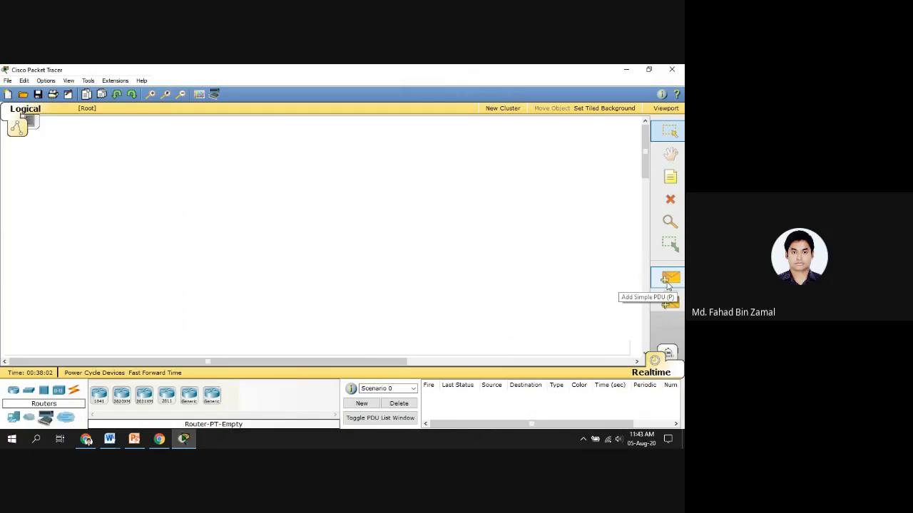
- Switch to PowerPoint and examine the three-router topology on the LAB – Interface Configuration slide, then return to Packet Tracer
{"action": "left_click", "coordinate": [132, 441]}
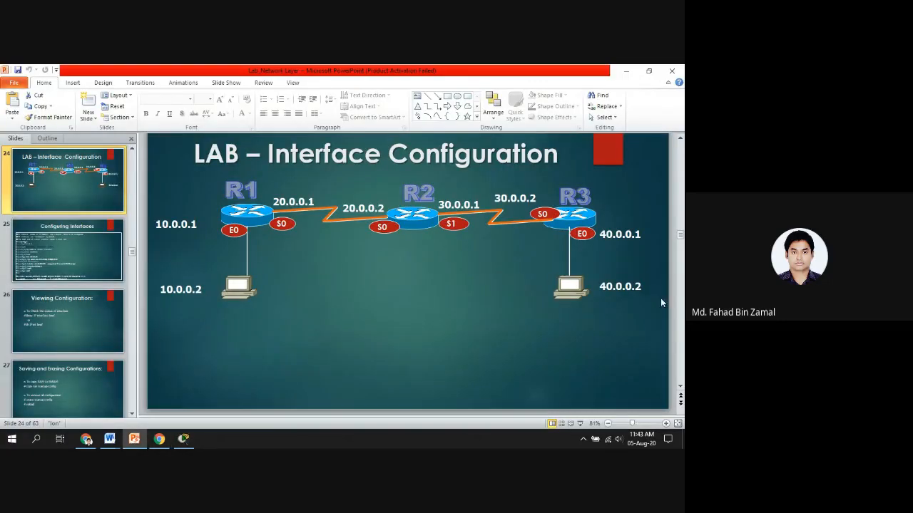
{"action": "left_click", "coordinate": [627, 71]}
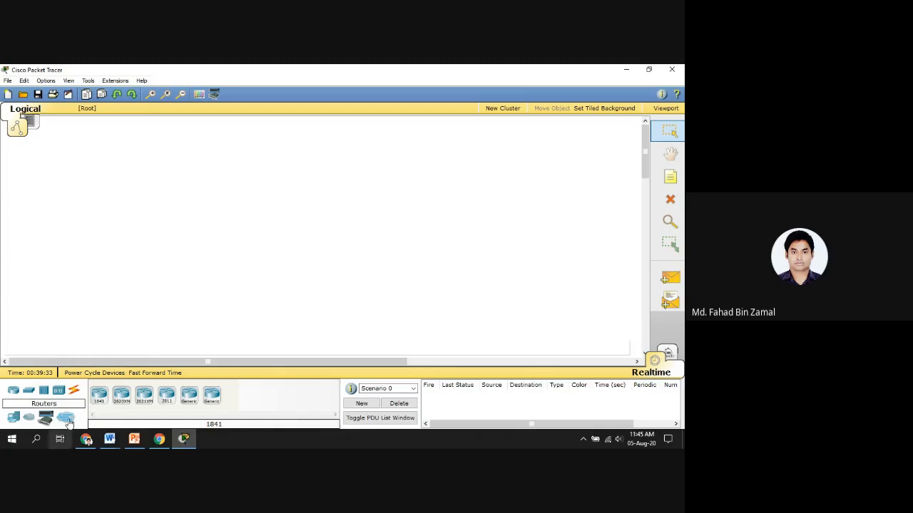
- Examine the models offered in each device category, including switches, hubs, wireless, connections, end devices and custom made devices, finishing on routers
{"action": "left_click", "coordinate": [28, 391]}
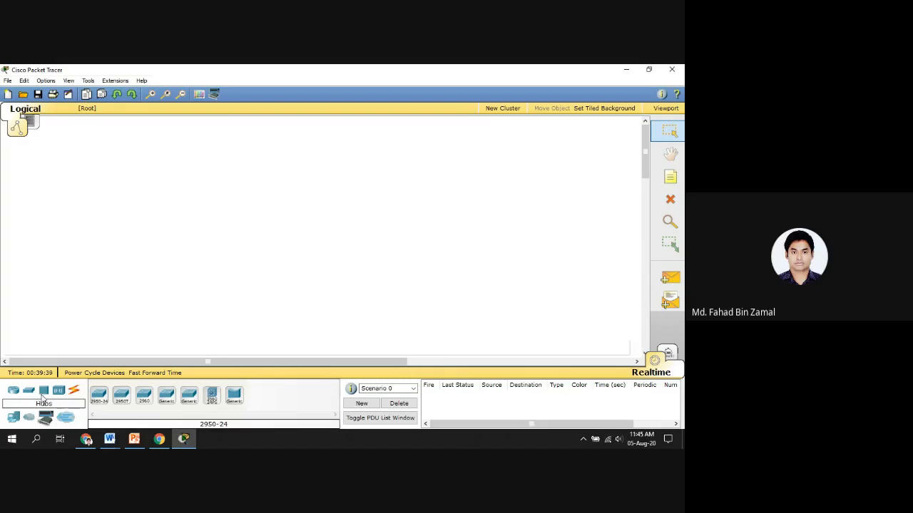
{"action": "left_click", "coordinate": [43, 394]}
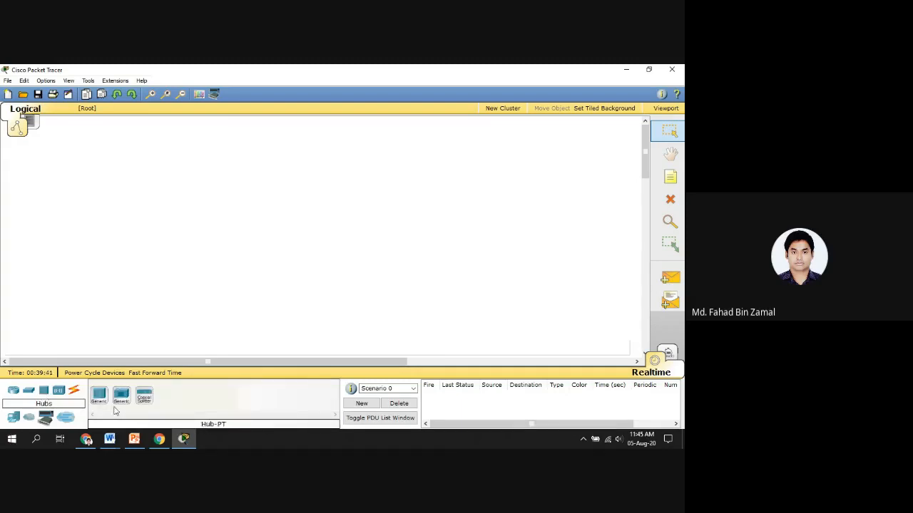
{"action": "left_click", "coordinate": [62, 391]}
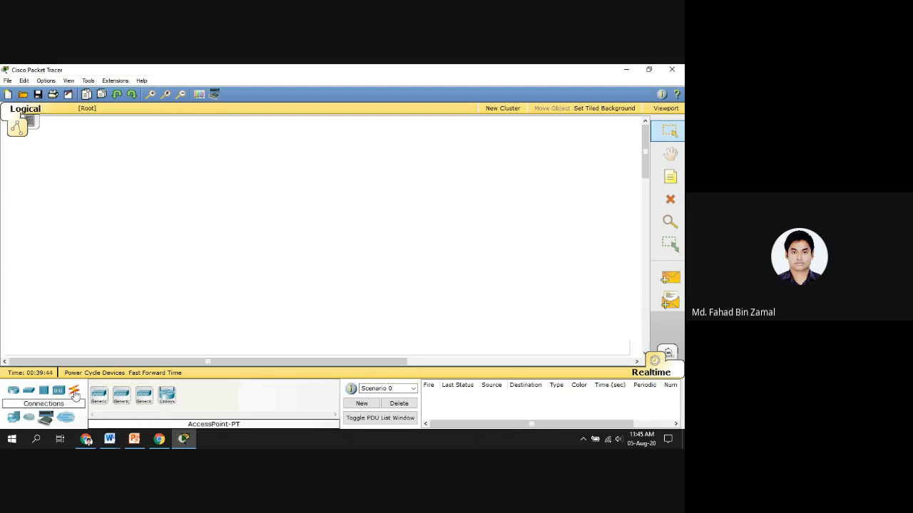
{"action": "left_click", "coordinate": [74, 393]}
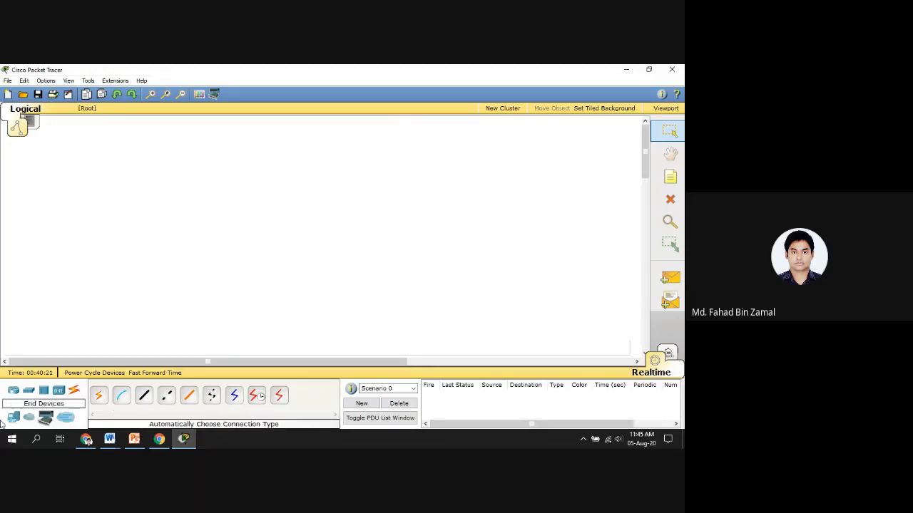
{"action": "left_click", "coordinate": [24, 419]}
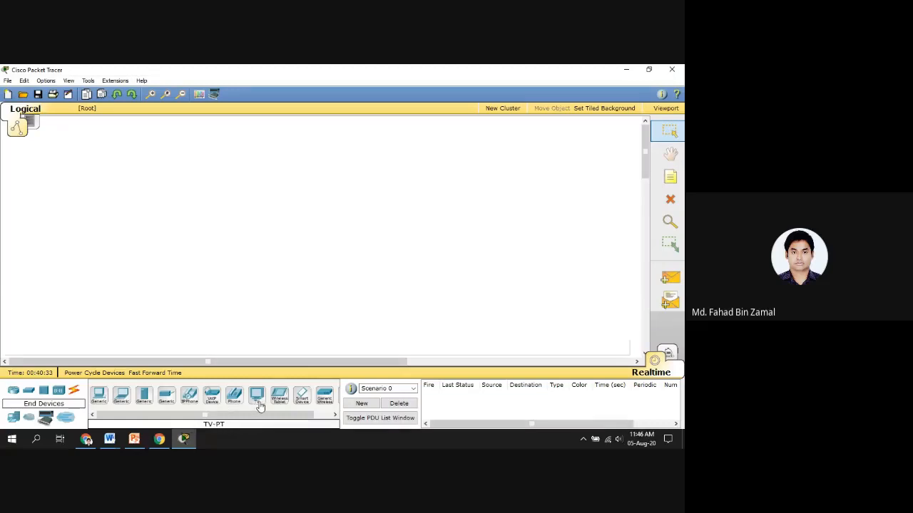
{"action": "mouse_move", "coordinate": [301, 415]}
{"action": "left_mouse_down"}
{"action": "mouse_move", "coordinate": [335, 417]}
{"action": "mouse_move", "coordinate": [285, 418]}
{"action": "left_mouse_up"}
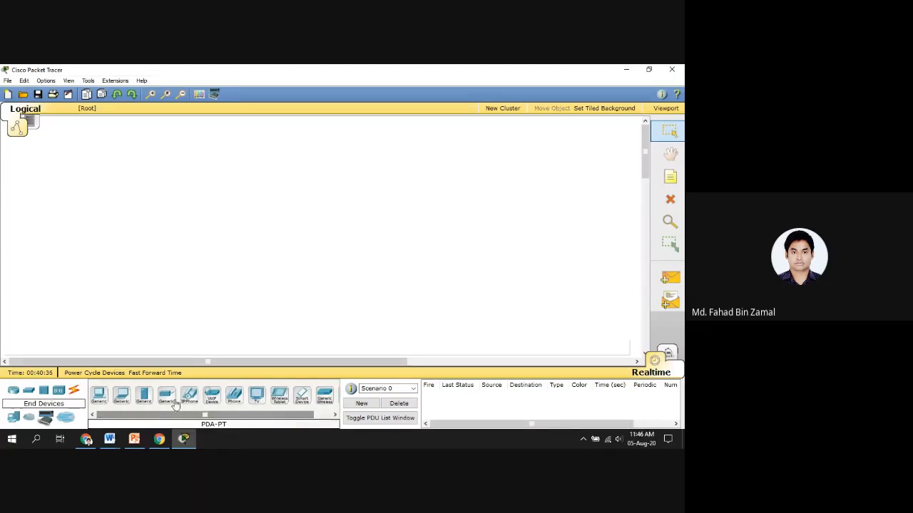
{"action": "left_click", "coordinate": [28, 419]}
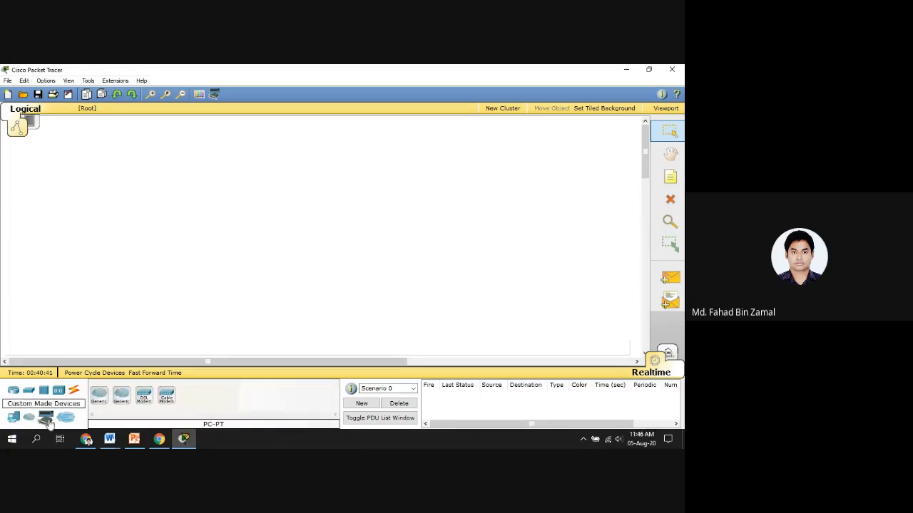
{"action": "left_click", "coordinate": [45, 420]}
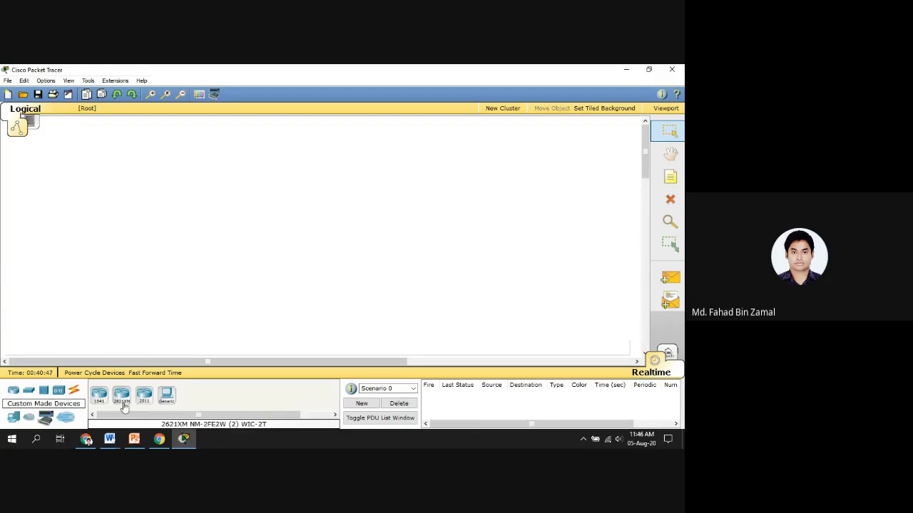
{"action": "left_click", "coordinate": [66, 419]}
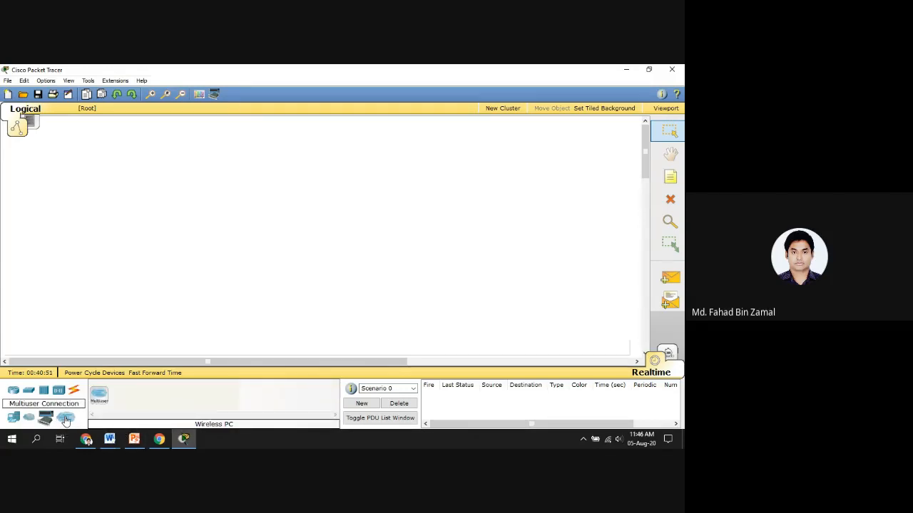
{"action": "left_click", "coordinate": [13, 392]}
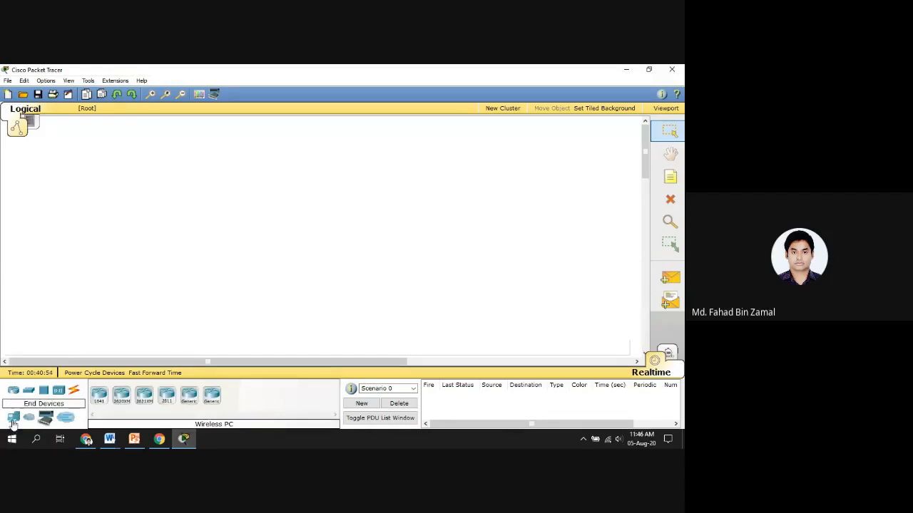
{"action": "left_click", "coordinate": [13, 417]}
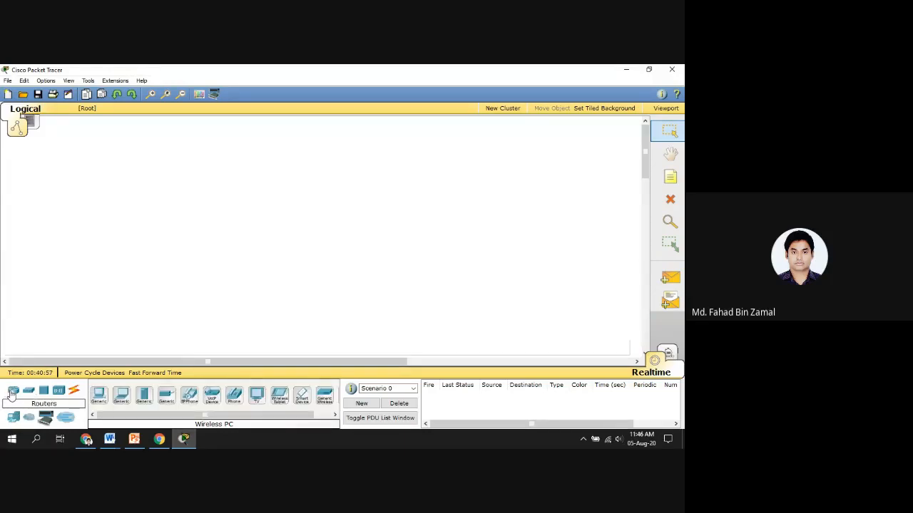
{"action": "left_click", "coordinate": [12, 394]}
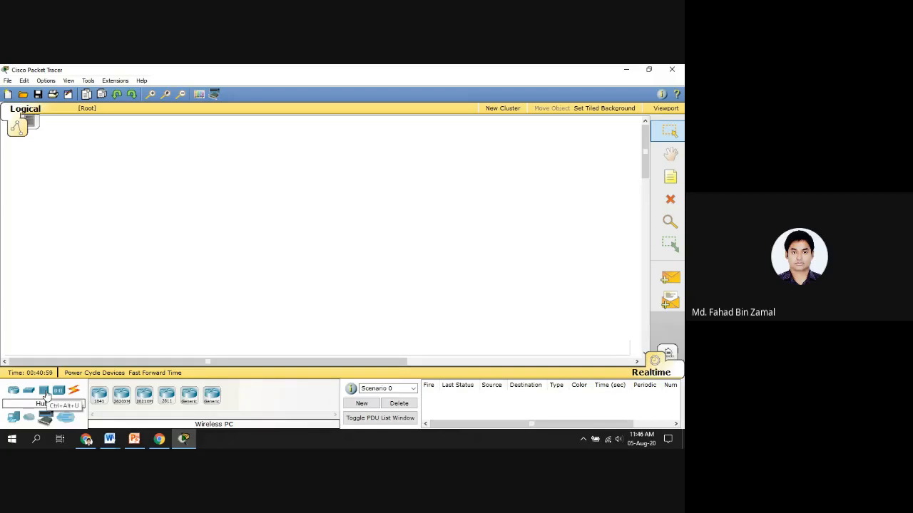
- Compare the lab topology slide in PowerPoint with the router models available in Packet Tracer
{"action": "left_click", "coordinate": [132, 442]}
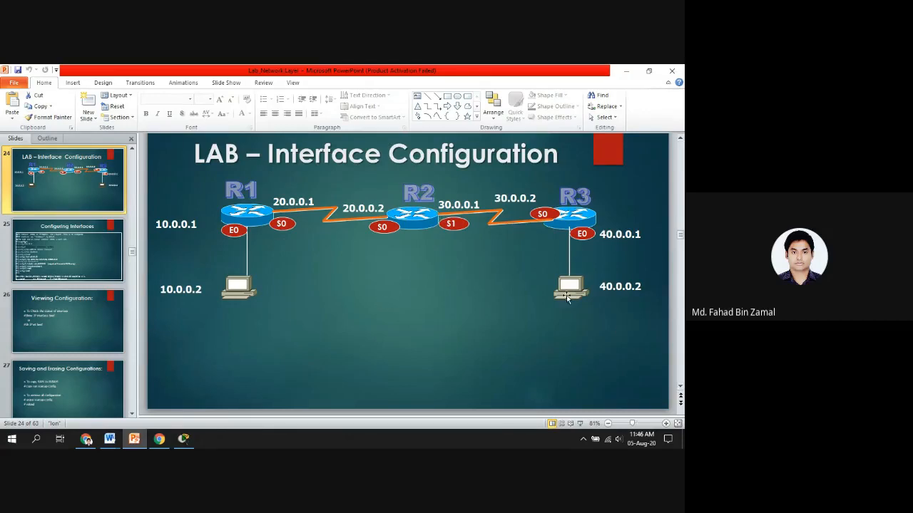
{"action": "left_click", "coordinate": [187, 443]}
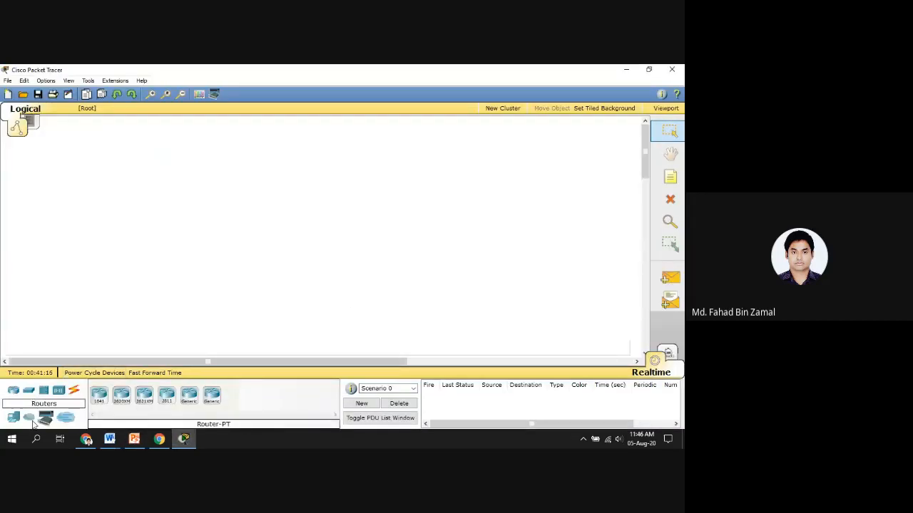
{"action": "left_click", "coordinate": [133, 442]}
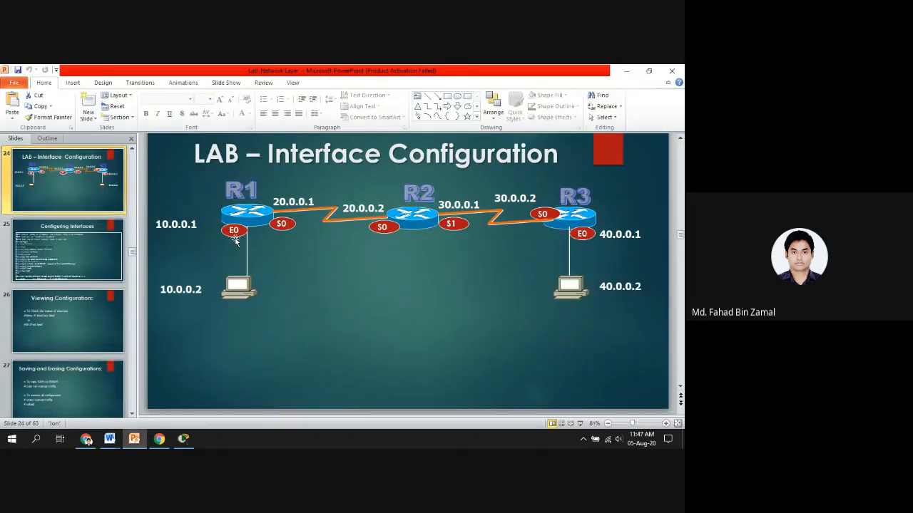
{"action": "left_click", "coordinate": [184, 439]}
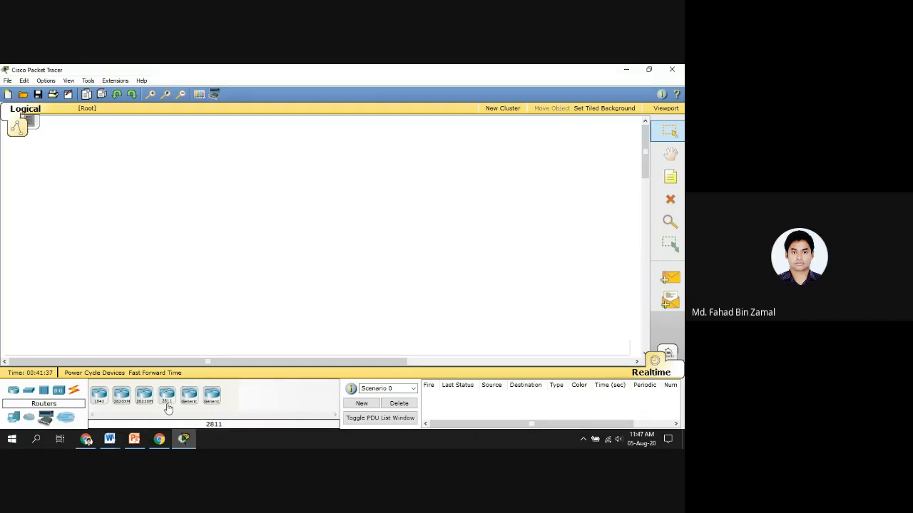
- Switch to PowerPoint, review the Self Assessment diagram and router requirements on slides 30 and 29, and return to the lab topology on slide 24
{"action": "left_click", "coordinate": [135, 442]}
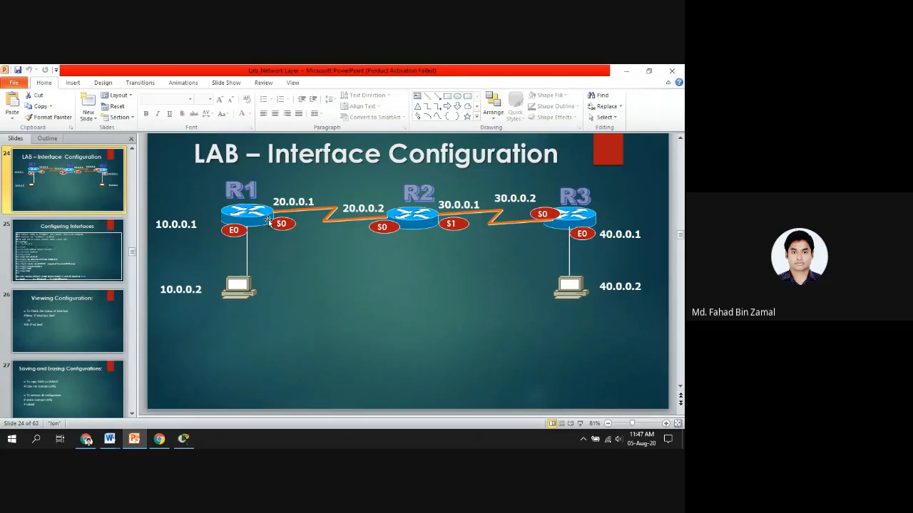
{"action": "scroll", "coordinate": [79, 342], "scroll_direction": "down", "scroll_amount": 3}
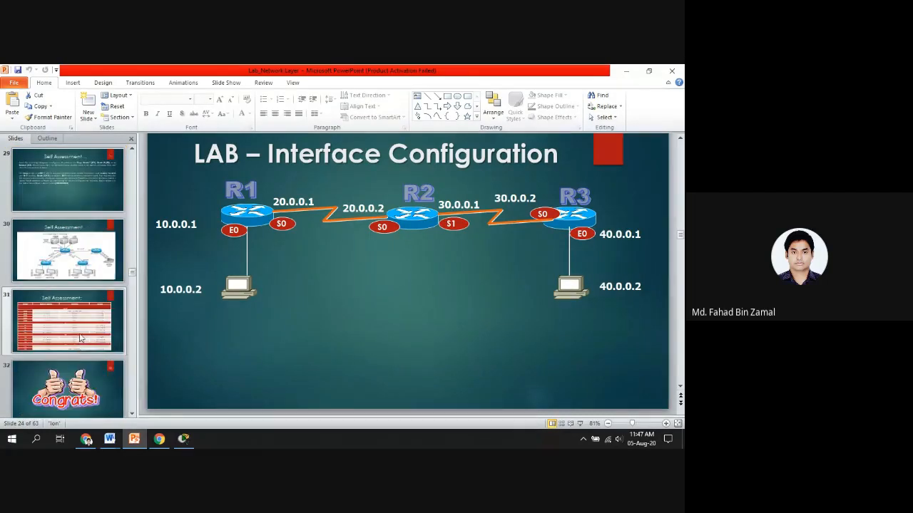
{"action": "left_click", "coordinate": [70, 250]}
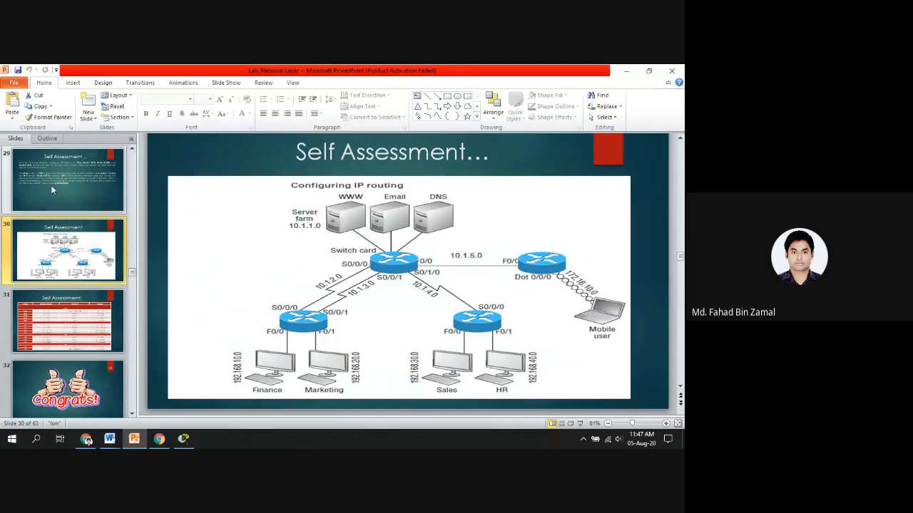
{"action": "left_click", "coordinate": [51, 190]}
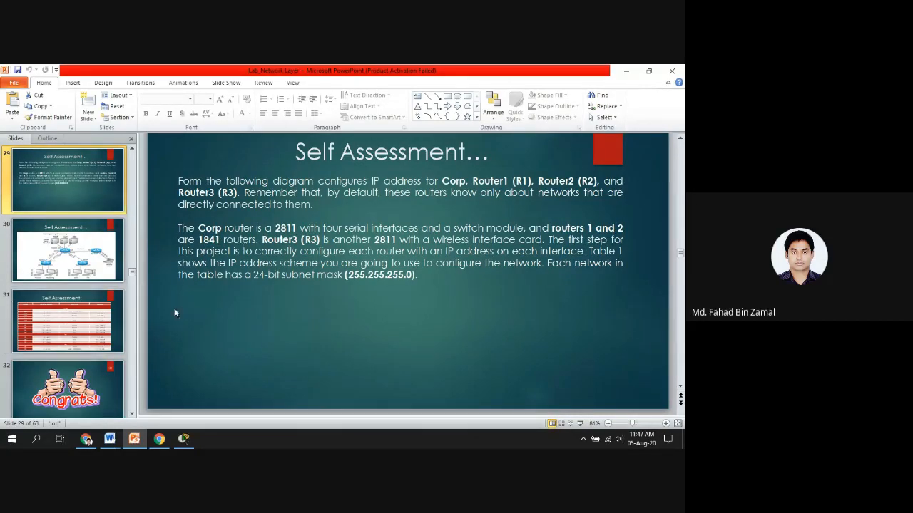
{"action": "scroll", "coordinate": [66, 314], "scroll_direction": "up", "scroll_amount": 5}
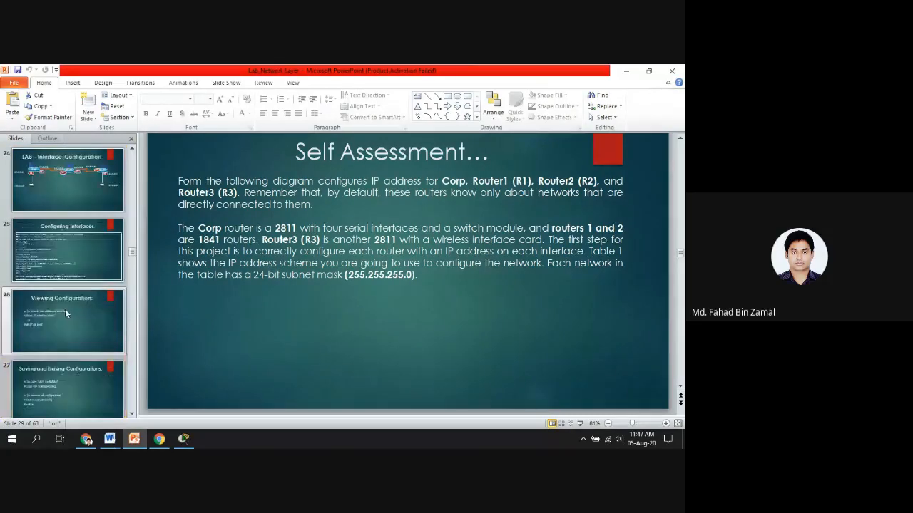
{"action": "left_click", "coordinate": [76, 196]}
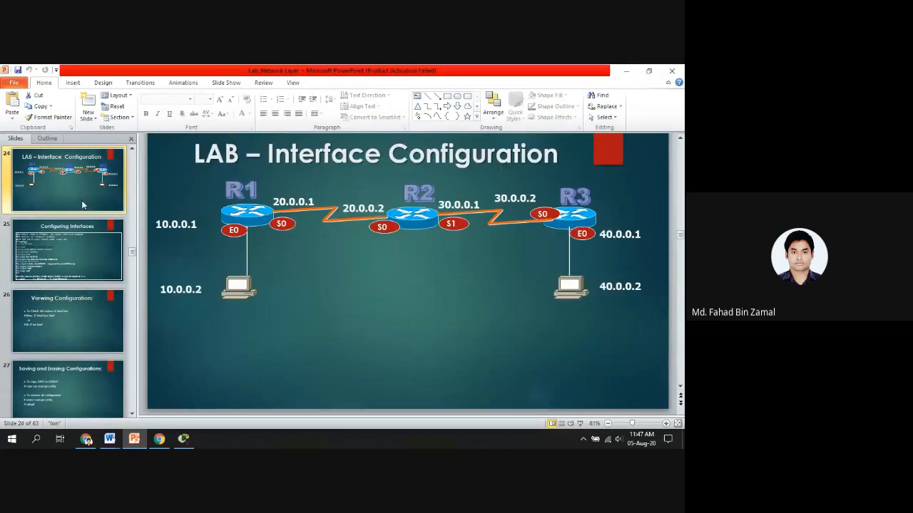
- Switch to Packet Tracer and place three 1841 routers on the workspace, moving the first one down between the other two
{"action": "left_click", "coordinate": [186, 445]}
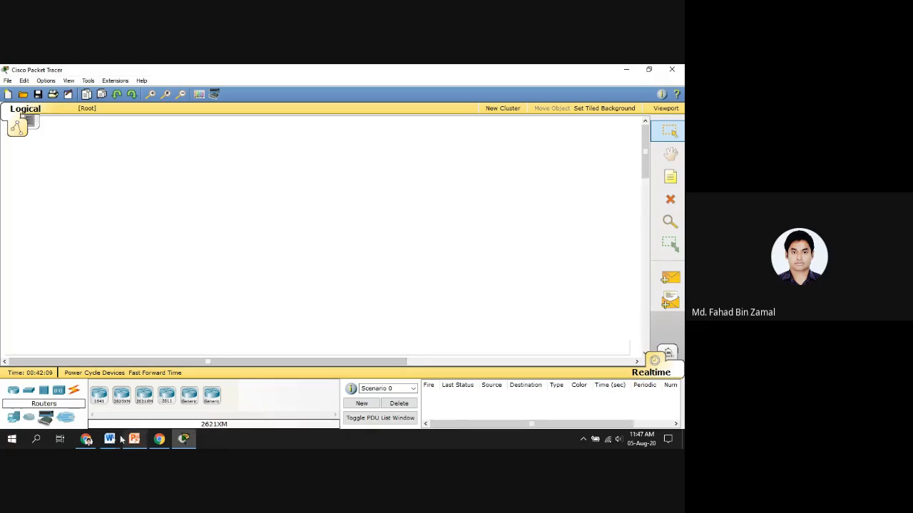
{"action": "left_click", "coordinate": [99, 400]}
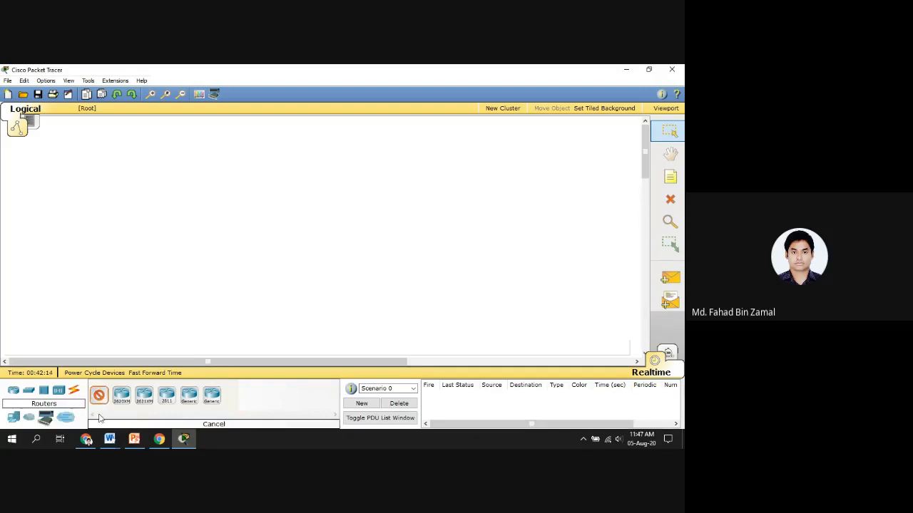
{"action": "left_click", "coordinate": [266, 196]}
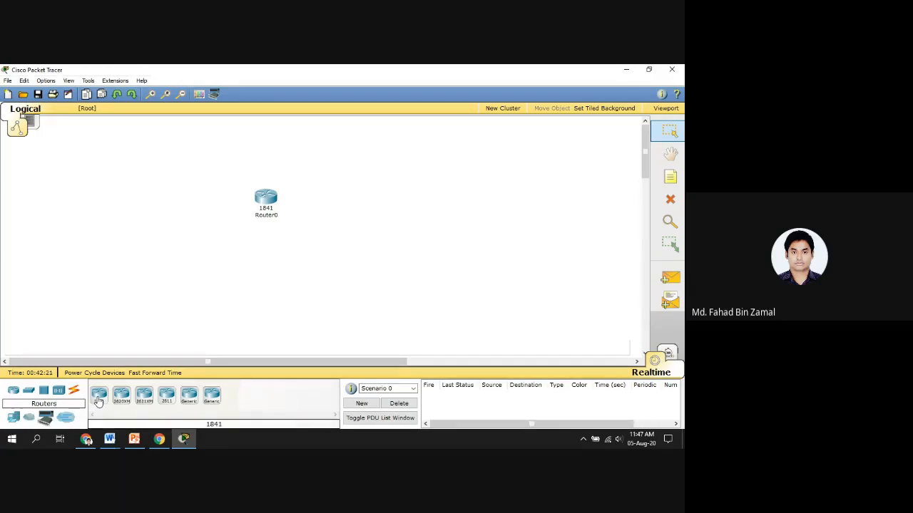
{"action": "left_click_drag", "start_coordinate": [136, 337], "coordinate": [164, 252]}
{"action": "left_click_drag", "start_coordinate": [102, 399], "coordinate": [421, 257]}
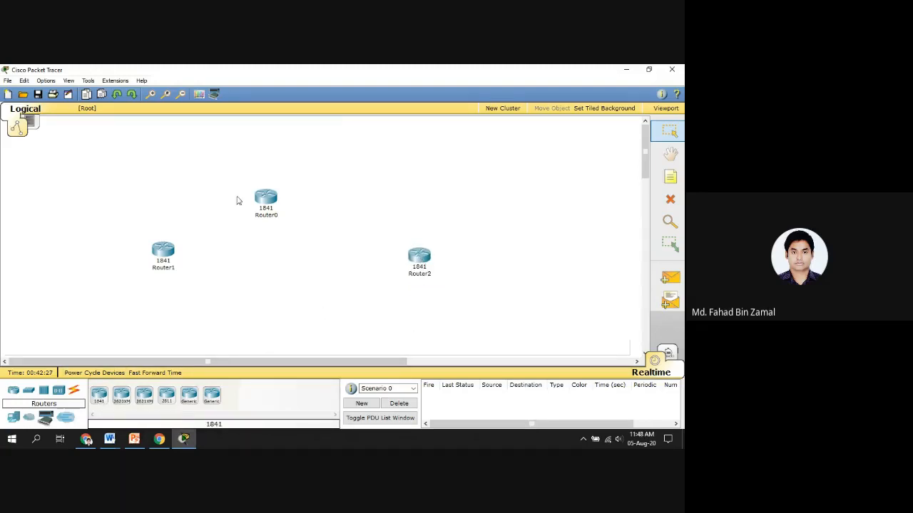
{"action": "left_click_drag", "start_coordinate": [268, 201], "coordinate": [290, 241]}
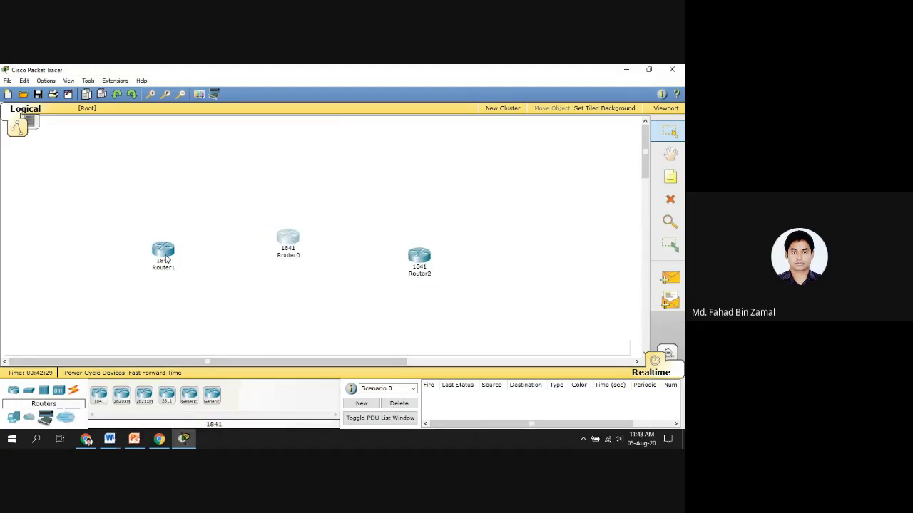
- Arrange the three routers in an evenly spaced horizontal row in the upper part of the workspace
{"action": "left_click_drag", "start_coordinate": [165, 258], "coordinate": [179, 221]}
{"action": "left_click_drag", "start_coordinate": [283, 247], "coordinate": [284, 223]}
{"action": "left_click_drag", "start_coordinate": [424, 261], "coordinate": [408, 221]}
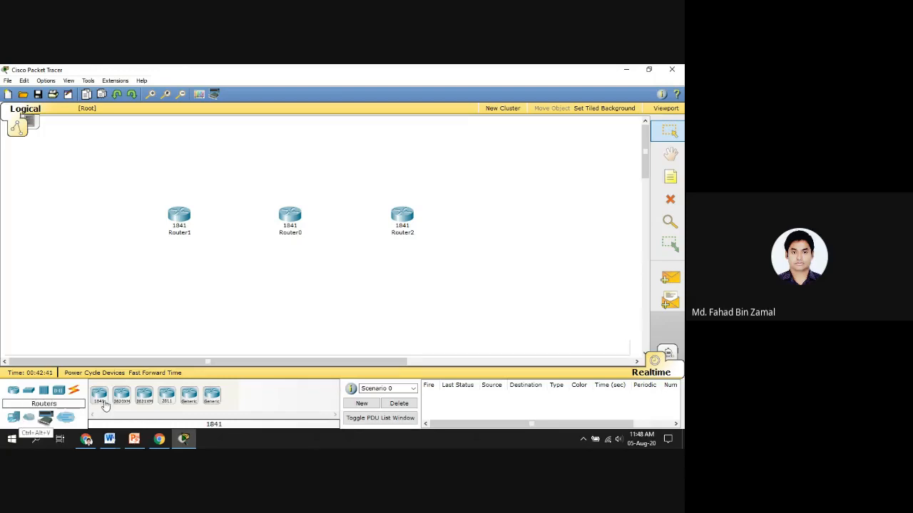
{"action": "left_click", "coordinate": [13, 419]}
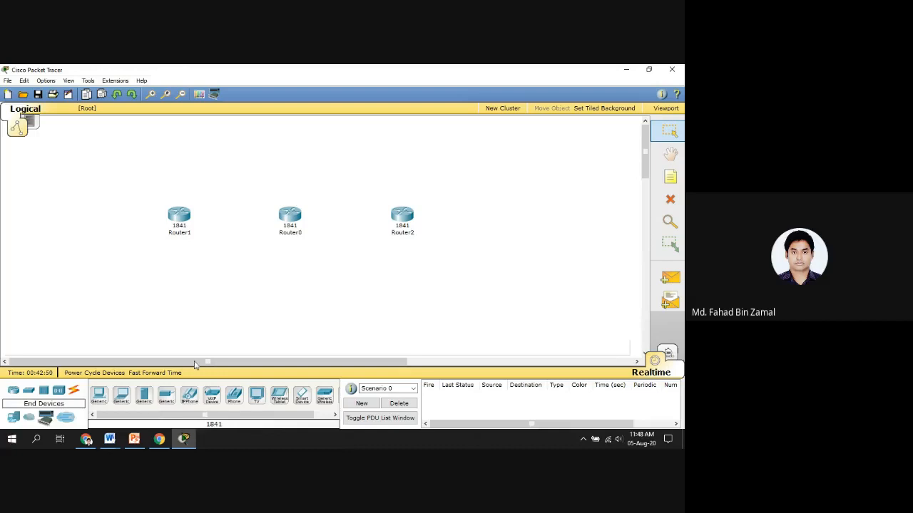
{"action": "left_click_drag", "start_coordinate": [179, 222], "coordinate": [204, 201]}
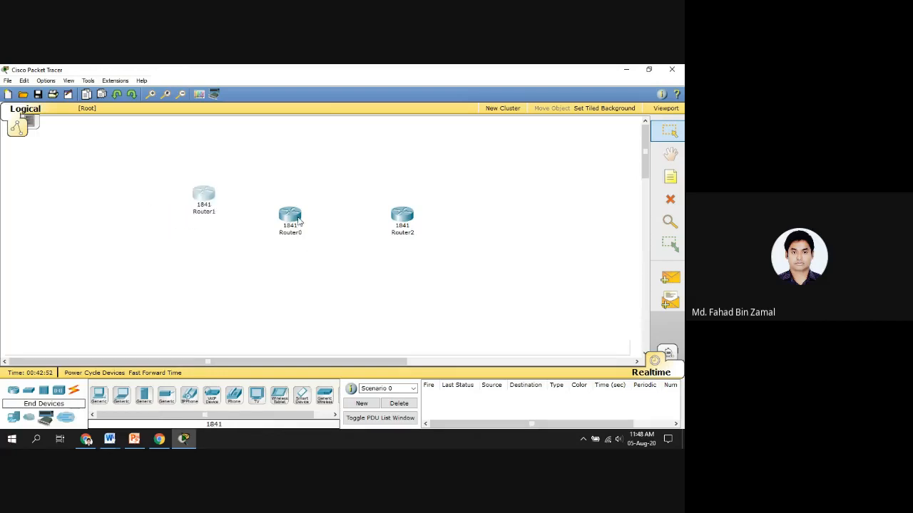
{"action": "left_click_drag", "start_coordinate": [298, 221], "coordinate": [305, 200]}
{"action": "left_click_drag", "start_coordinate": [410, 221], "coordinate": [401, 205]}
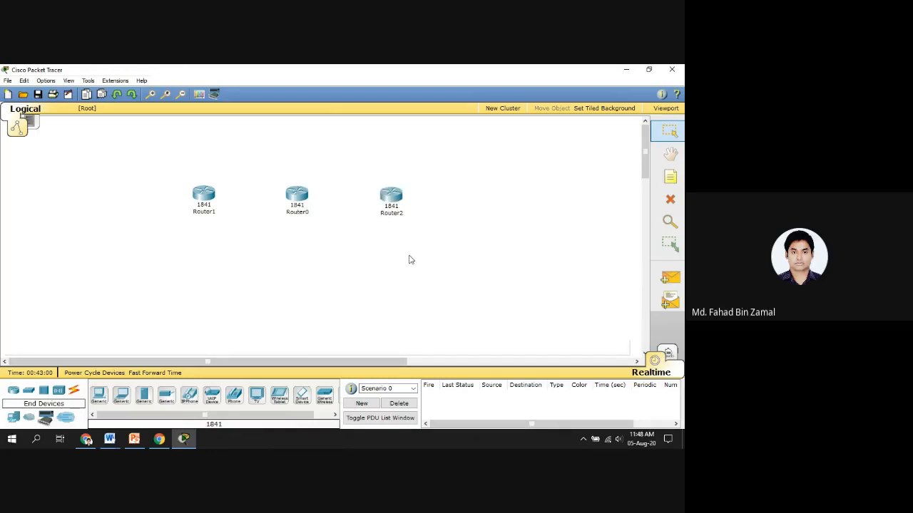
- Add two generic PCs from the end devices, positioning one below Router1 and the other below Router2
{"action": "left_click", "coordinate": [100, 396]}
{"action": "left_click", "coordinate": [161, 284]}
{"action": "left_click_drag", "start_coordinate": [100, 396], "coordinate": [447, 290]}
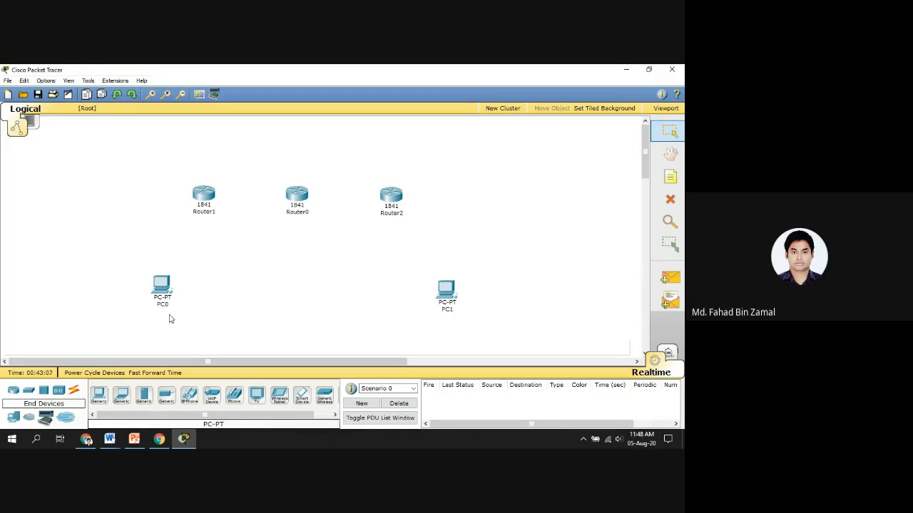
{"action": "left_click_drag", "start_coordinate": [154, 291], "coordinate": [186, 273]}
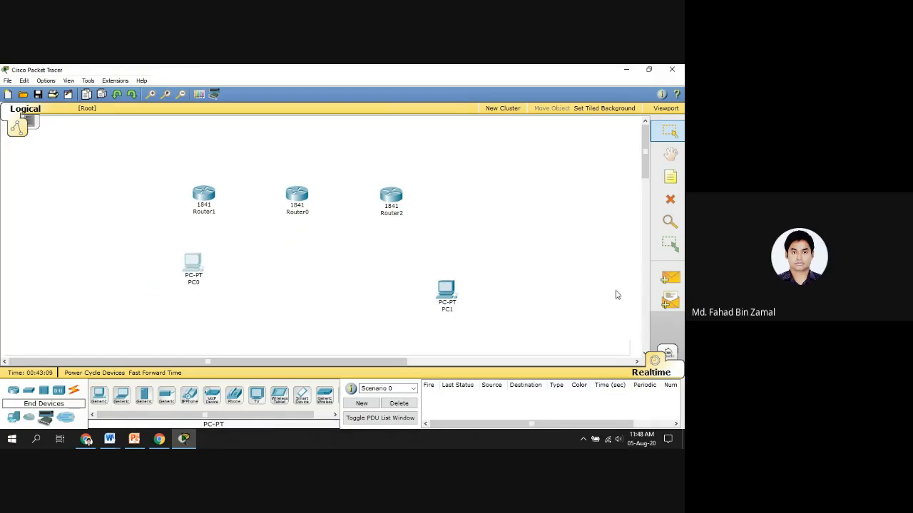
{"action": "left_click_drag", "start_coordinate": [455, 314], "coordinate": [406, 294]}
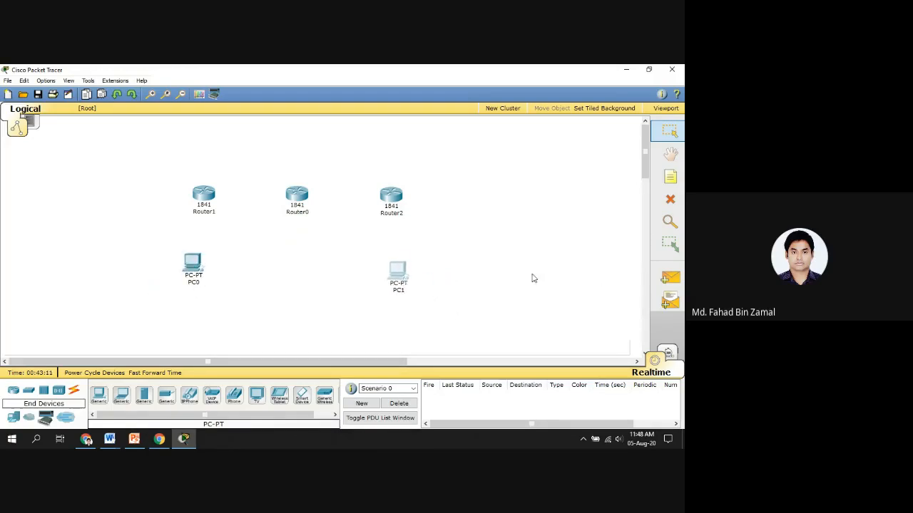
- Place a generic laptop between the two PCs, then delete it from the workspace
{"action": "left_click", "coordinate": [121, 397]}
{"action": "left_click", "coordinate": [302, 271]}
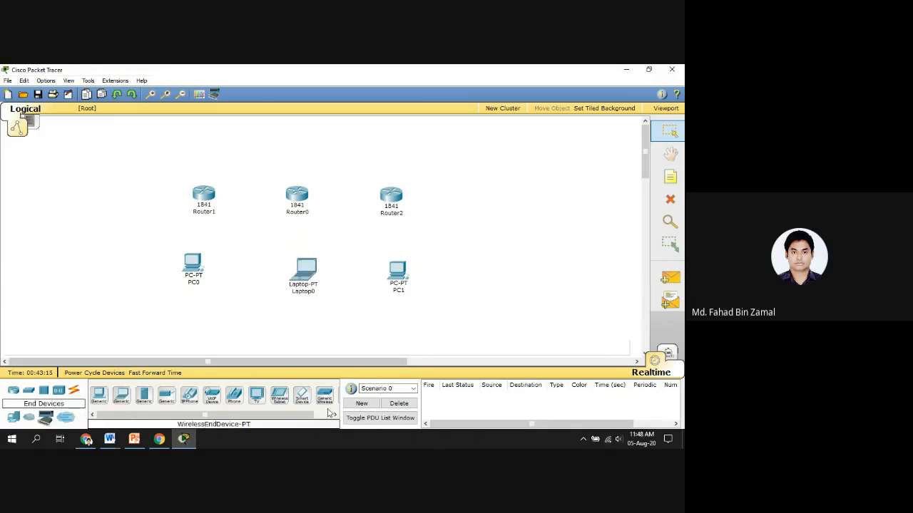
{"action": "left_click", "coordinate": [670, 200]}
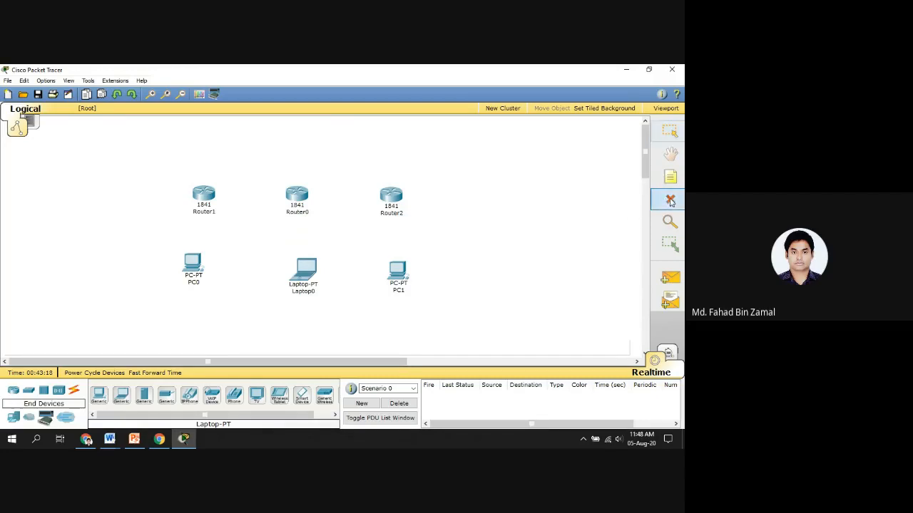
{"action": "left_click", "coordinate": [309, 269]}
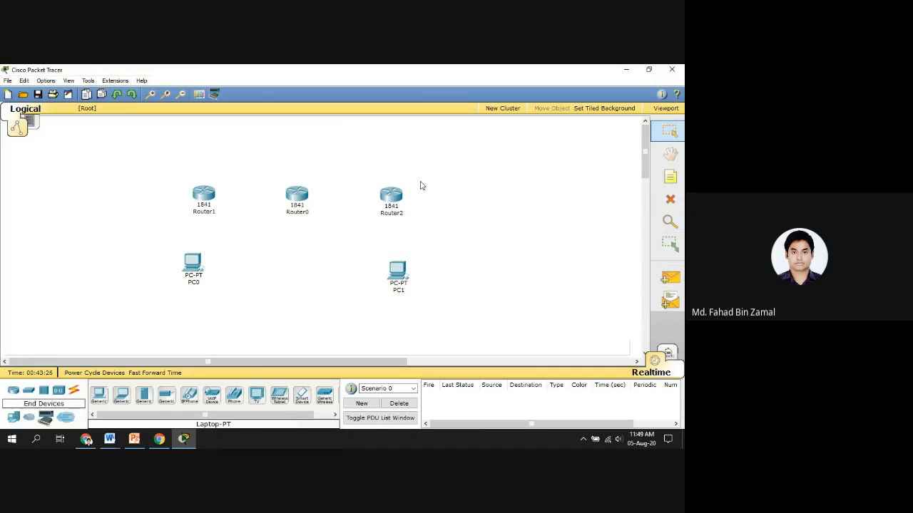
- Fine-tune the positions of Router2, Router0 and PC0 to tidy the layout
{"action": "mouse_move", "coordinate": [391, 198]}
{"action": "left_mouse_down"}
{"action": "mouse_move", "coordinate": [395, 206]}
{"action": "mouse_move", "coordinate": [389, 199]}
{"action": "left_mouse_up"}
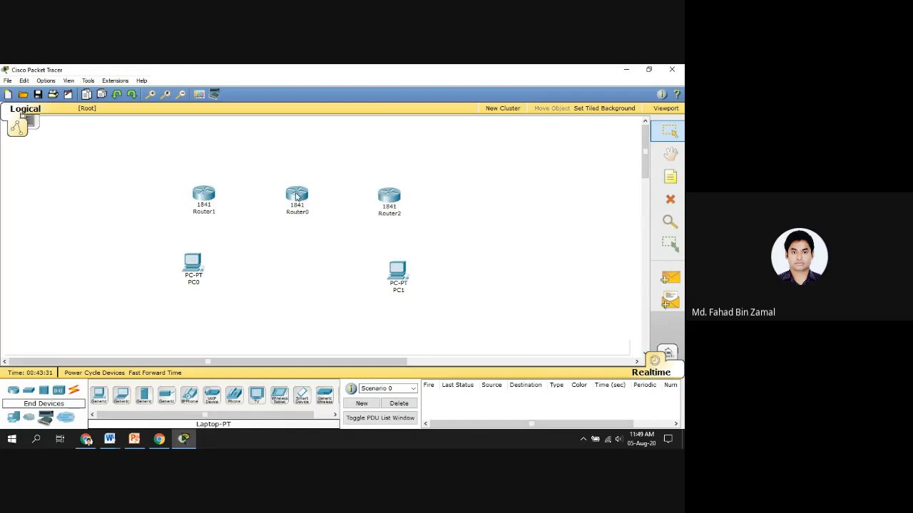
{"action": "left_click_drag", "start_coordinate": [295, 198], "coordinate": [292, 199]}
{"action": "left_click_drag", "start_coordinate": [190, 272], "coordinate": [191, 278]}
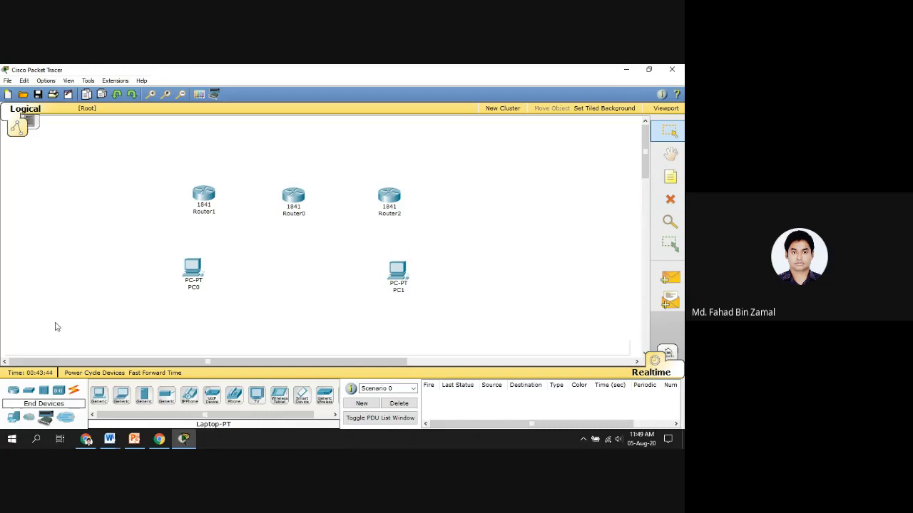
{"action": "left_click", "coordinate": [14, 390]}
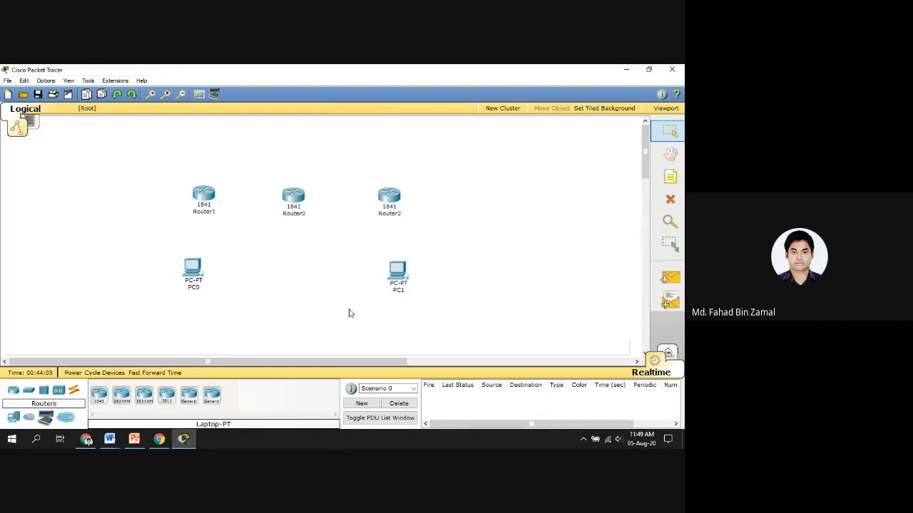
{"action": "mouse_move", "coordinate": [296, 206]}
{"action": "left_mouse_down"}
{"action": "mouse_move", "coordinate": [303, 193]}
{"action": "mouse_move", "coordinate": [295, 197]}
{"action": "left_mouse_up"}
{"action": "left_click", "coordinate": [311, 258]}
{"action": "left_click", "coordinate": [308, 299]}
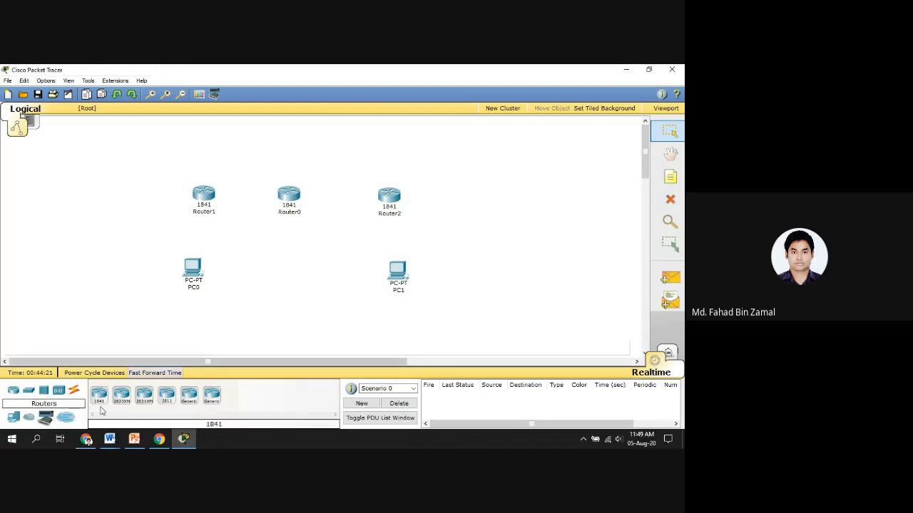
{"action": "left_click", "coordinate": [14, 419]}
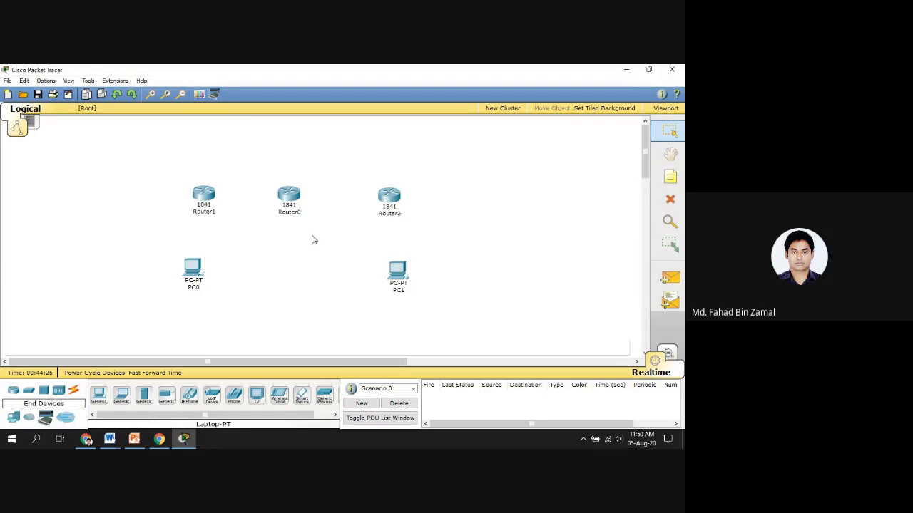
{"action": "left_click_drag", "start_coordinate": [282, 191], "coordinate": [281, 192]}
{"action": "left_click", "coordinate": [309, 296]}
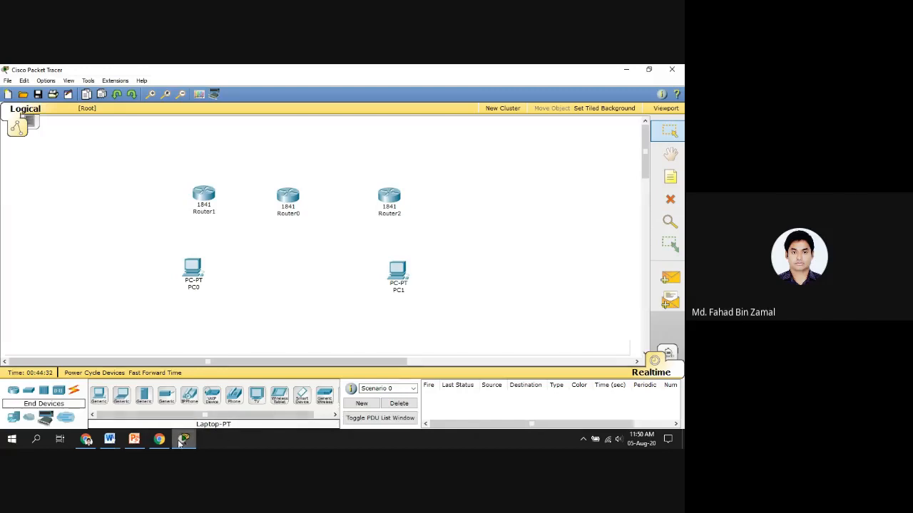
- Place two extra generic PCs beside Router1 and PC0, then delete both of them
{"action": "mouse_move", "coordinate": [139, 440]}
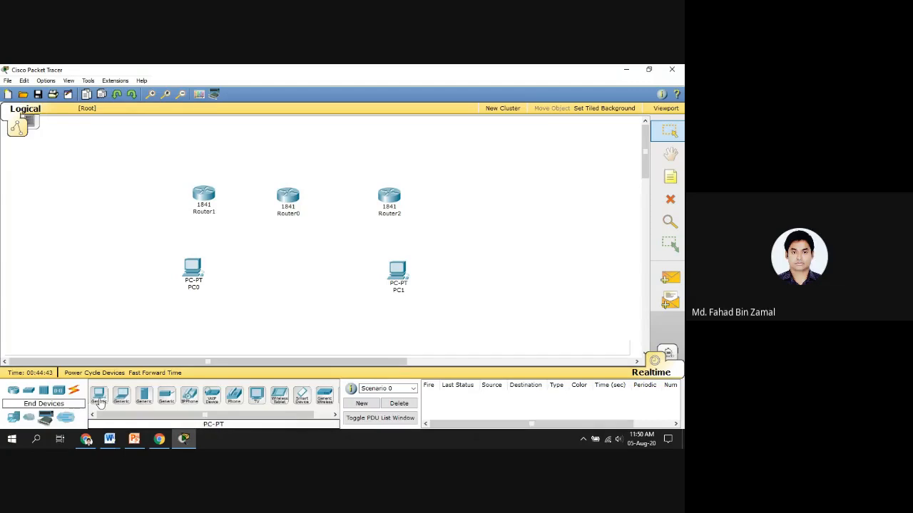
{"action": "left_click_drag", "start_coordinate": [98, 395], "coordinate": [72, 168]}
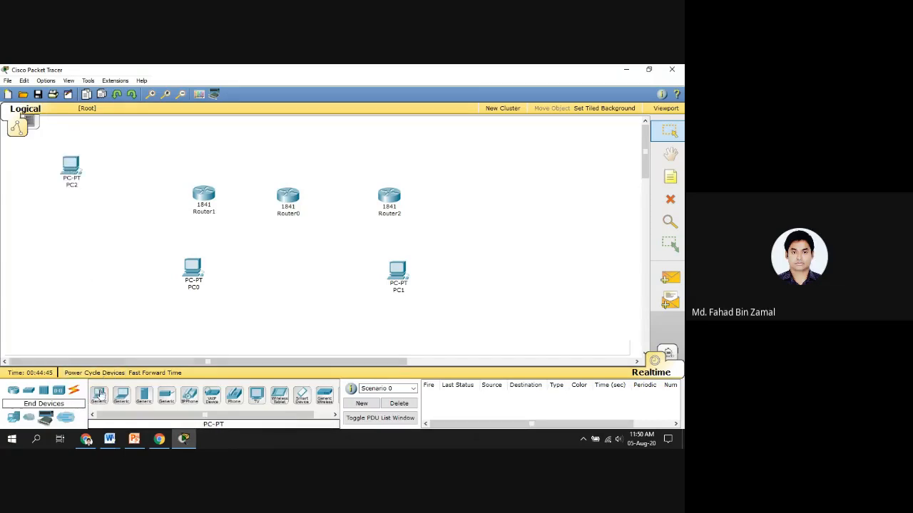
{"action": "left_click_drag", "start_coordinate": [99, 395], "coordinate": [59, 246]}
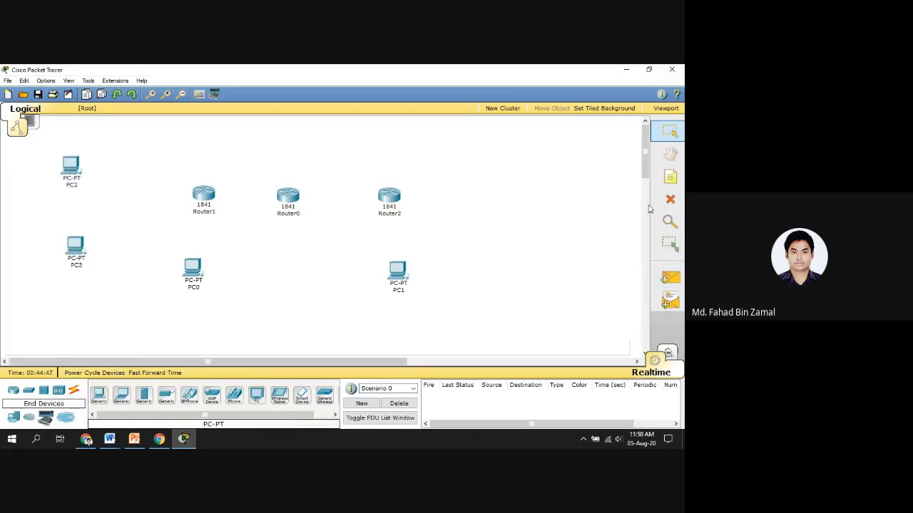
{"action": "left_click", "coordinate": [671, 199]}
{"action": "left_click", "coordinate": [63, 170]}
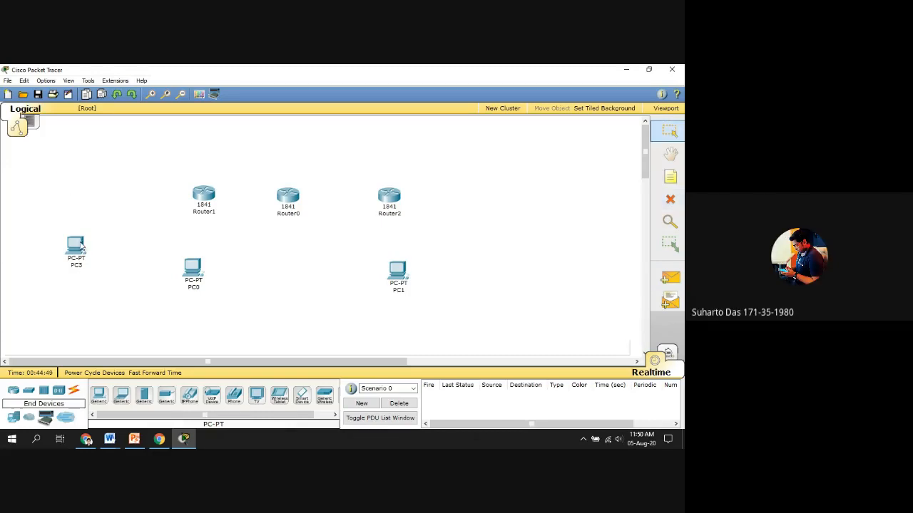
{"action": "left_click", "coordinate": [676, 201]}
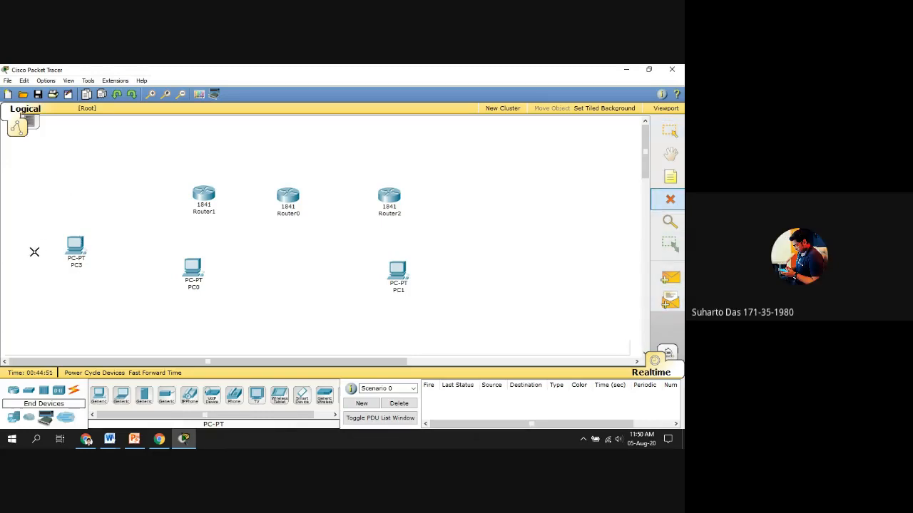
{"action": "left_click", "coordinate": [75, 246]}
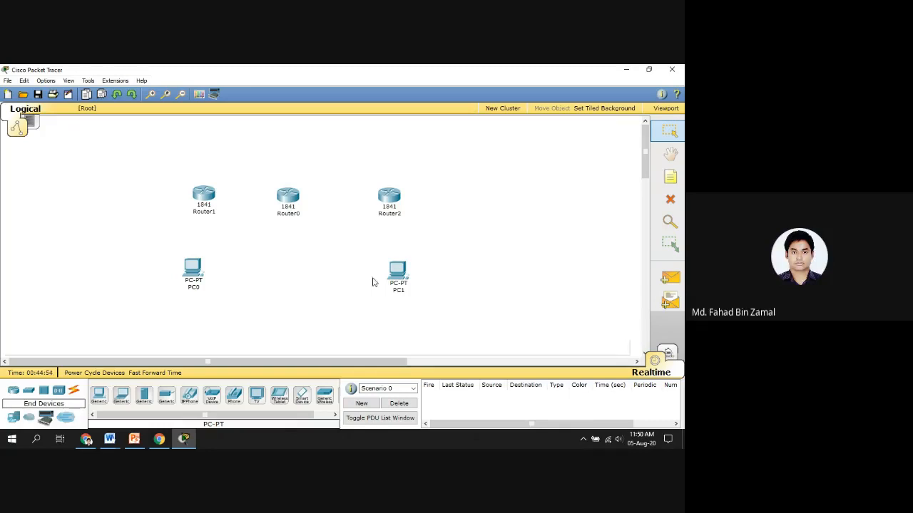
- Recentre Router0 between the other routers, then check the LAB – Interface Configuration slide in PowerPoint and return to Packet Tracer
{"action": "left_click_drag", "start_coordinate": [288, 203], "coordinate": [292, 205]}
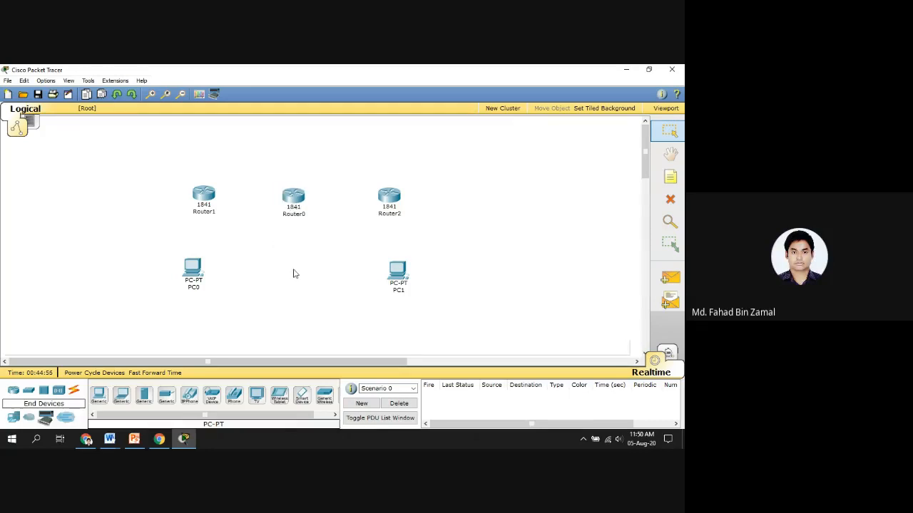
{"action": "left_click", "coordinate": [134, 439]}
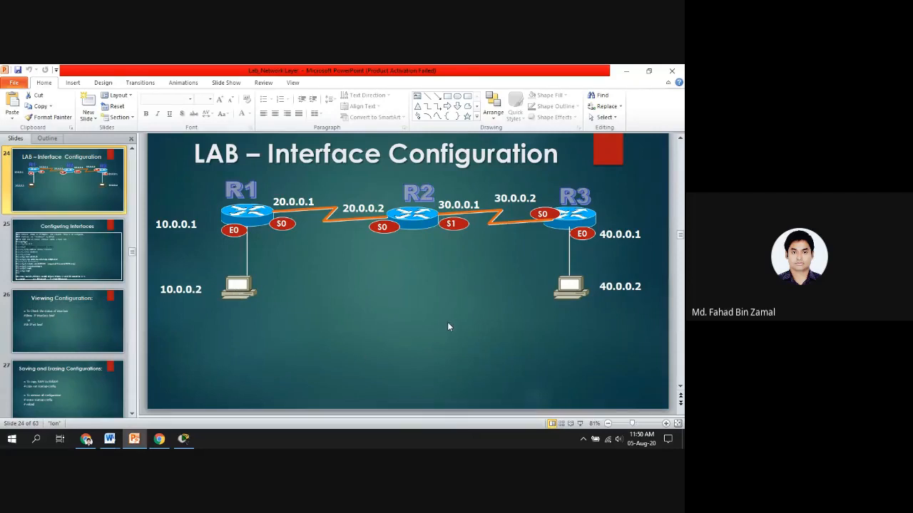
{"action": "left_click", "coordinate": [627, 71]}
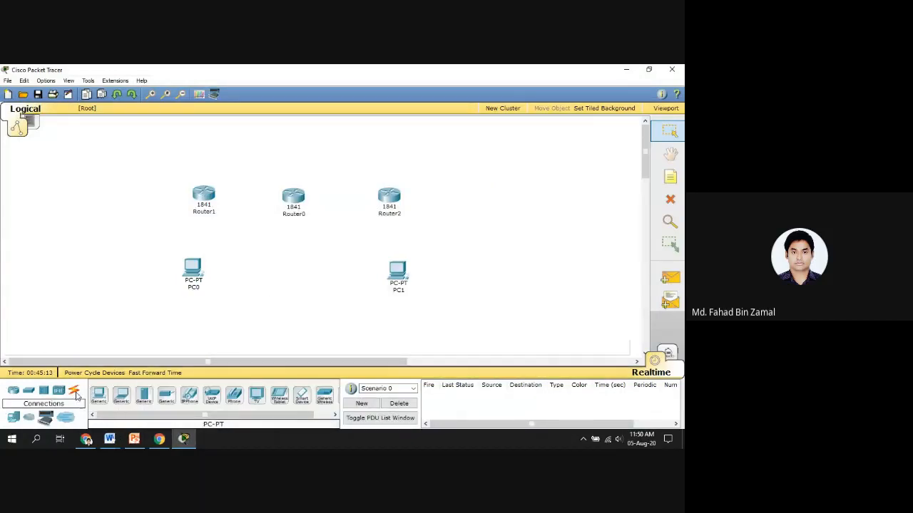
- Link Router1 to Router0 and Router0 to Router2 using the automatically chosen connection type
{"action": "left_click", "coordinate": [74, 395]}
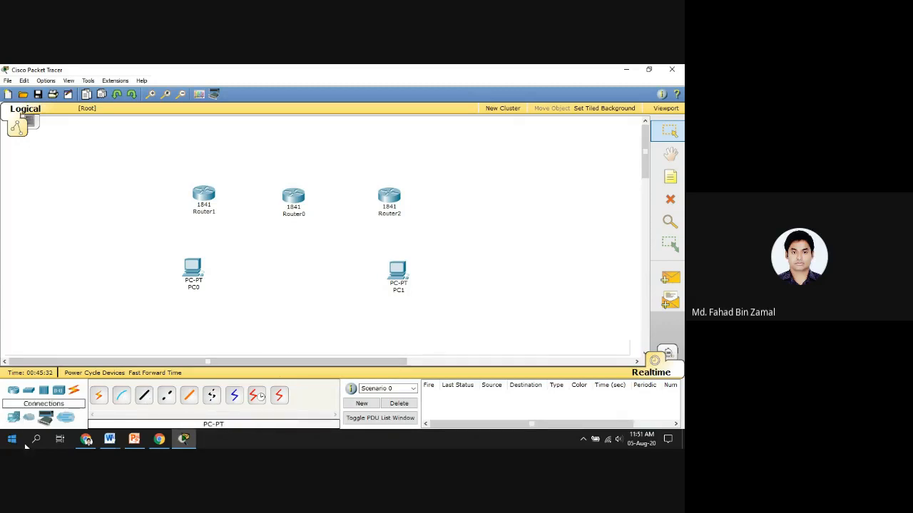
{"action": "left_click", "coordinate": [99, 399]}
{"action": "left_click", "coordinate": [206, 199]}
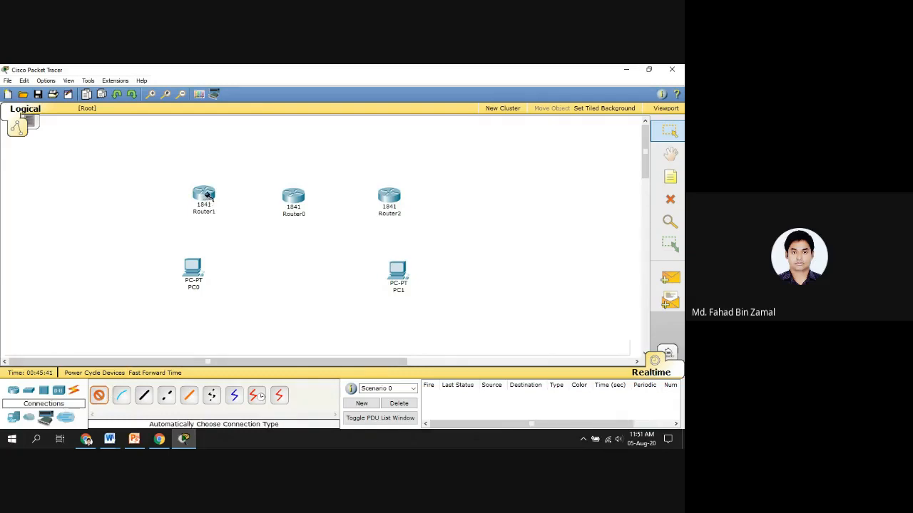
{"action": "left_click", "coordinate": [290, 199]}
{"action": "left_click", "coordinate": [99, 396]}
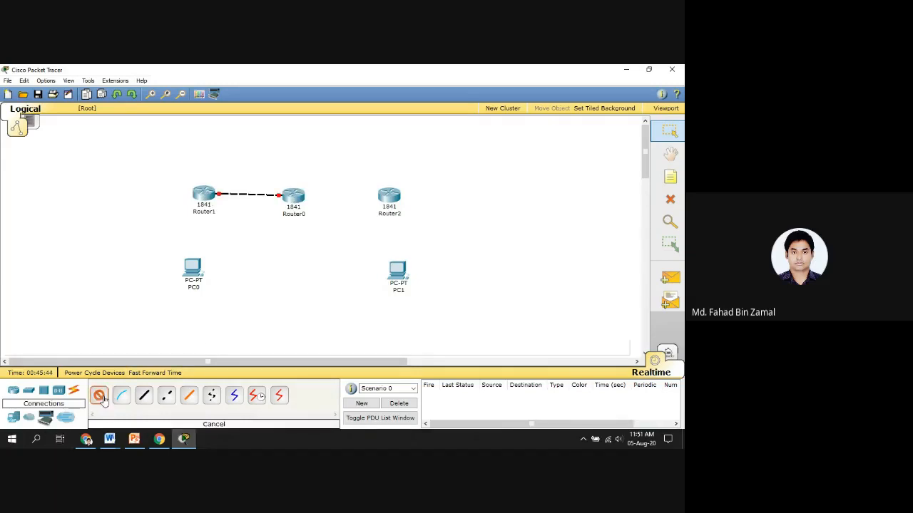
{"action": "left_click", "coordinate": [298, 200]}
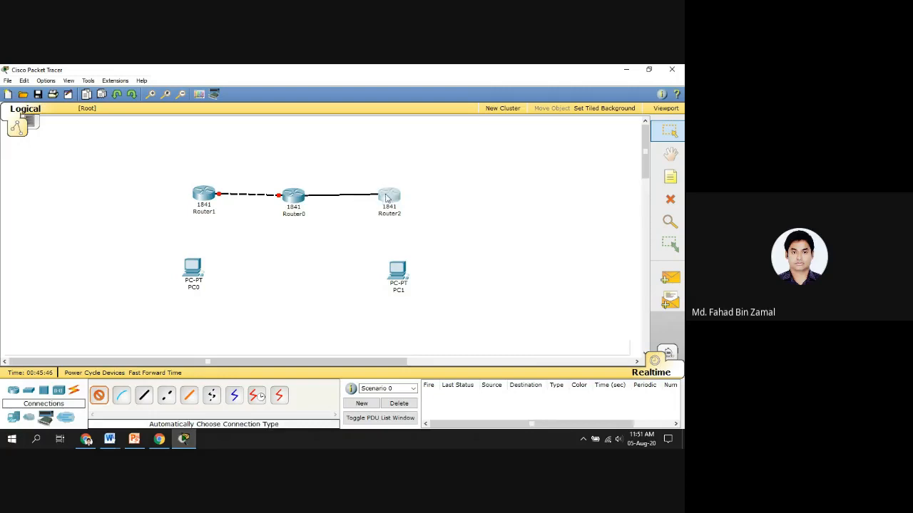
{"action": "left_click", "coordinate": [389, 197]}
- Connect Router1 to PC0 and Router2 to PC1 using the automatically chosen connection type
{"action": "left_click", "coordinate": [99, 396]}
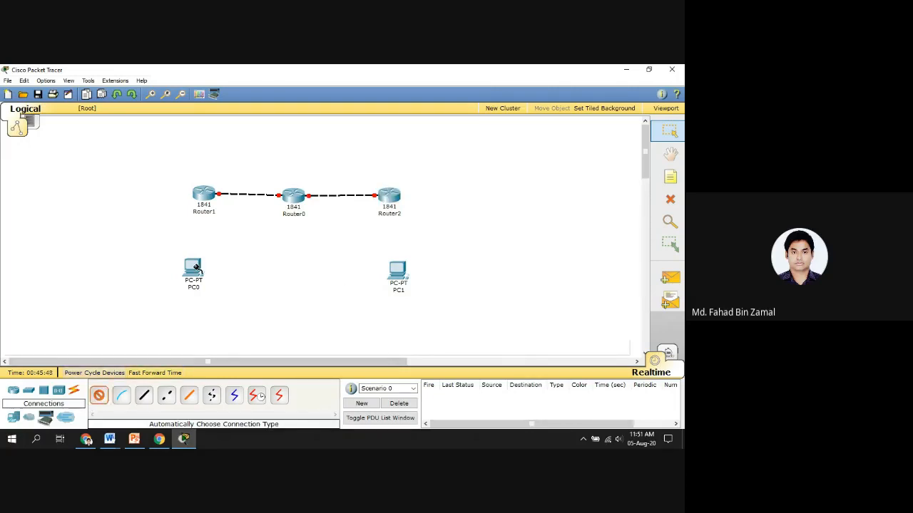
{"action": "left_click", "coordinate": [205, 199]}
{"action": "left_click", "coordinate": [199, 268]}
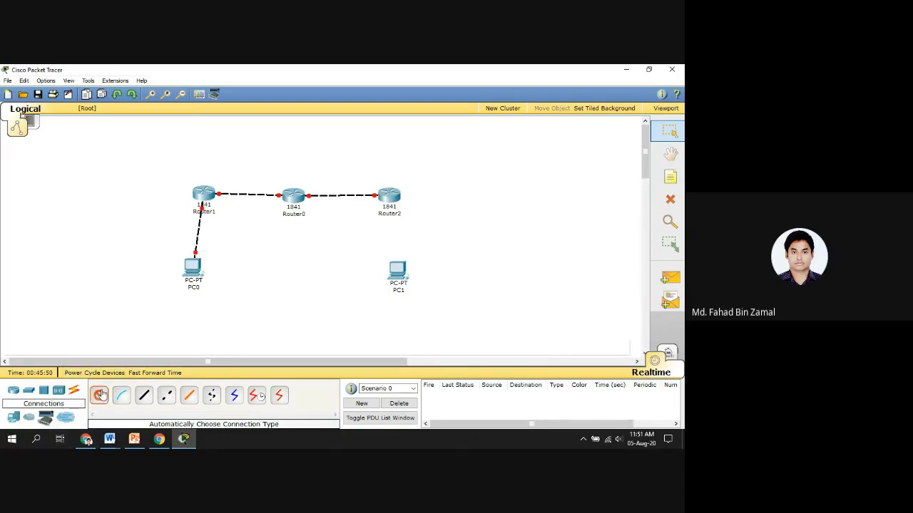
{"action": "left_click", "coordinate": [389, 196]}
{"action": "left_click", "coordinate": [403, 276]}
- Straighten the topology by aligning PC0 under Router1, widening the router spacing around Router0, and placing PC1 directly under Router2
{"action": "left_click_drag", "start_coordinate": [196, 273], "coordinate": [205, 275]}
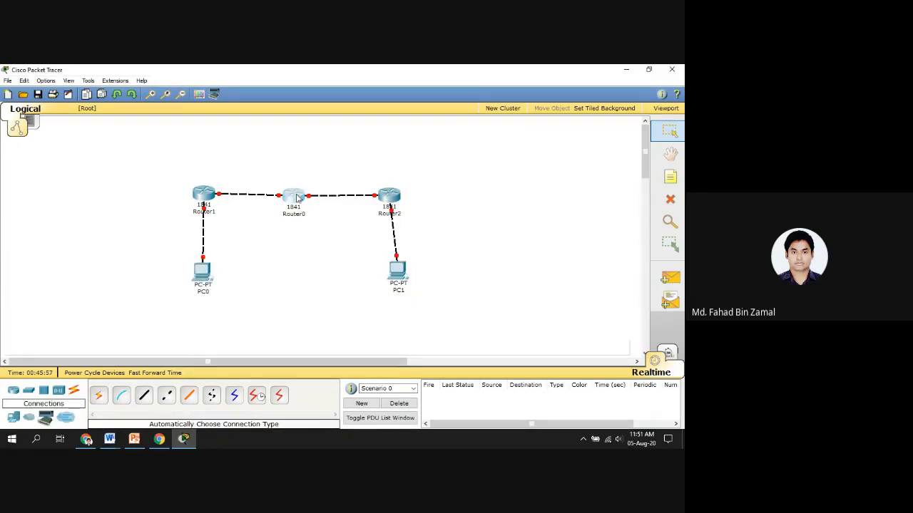
{"action": "left_click_drag", "start_coordinate": [298, 195], "coordinate": [299, 194]}
{"action": "left_click_drag", "start_coordinate": [395, 198], "coordinate": [421, 198]}
{"action": "left_click_drag", "start_coordinate": [397, 271], "coordinate": [426, 275]}
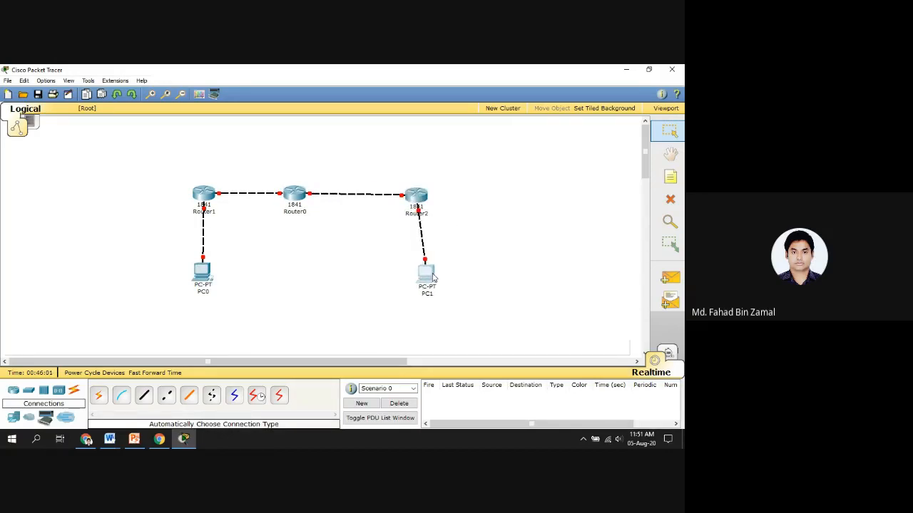
{"action": "left_click_drag", "start_coordinate": [298, 194], "coordinate": [313, 194]}
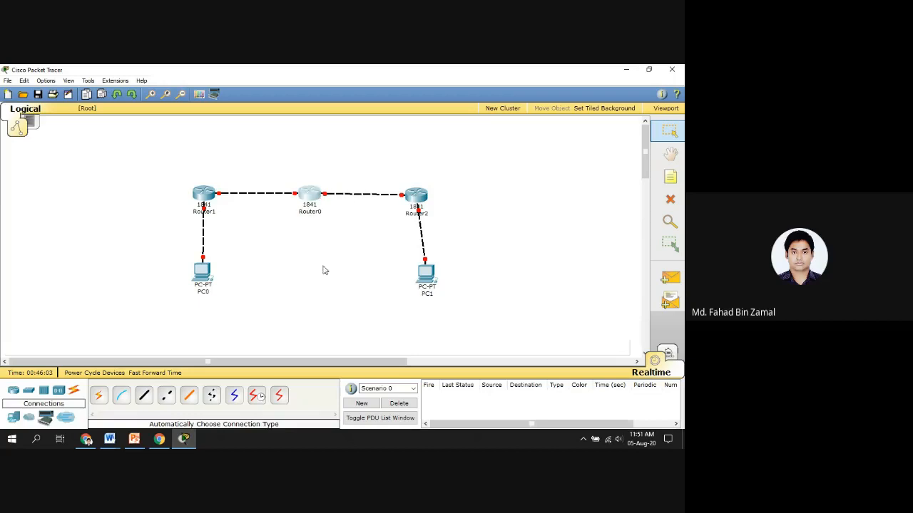
{"action": "left_click_drag", "start_coordinate": [434, 271], "coordinate": [426, 270]}
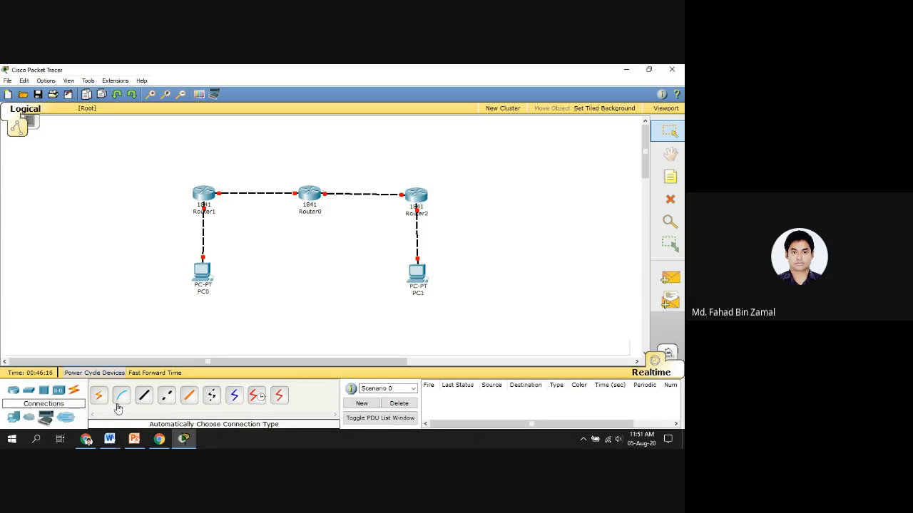
- Compare the Packet Tracer topology with the LAB – Interface Configuration slide in PowerPoint, switching between both and ending in Packet Tracer
{"action": "left_click", "coordinate": [136, 439]}
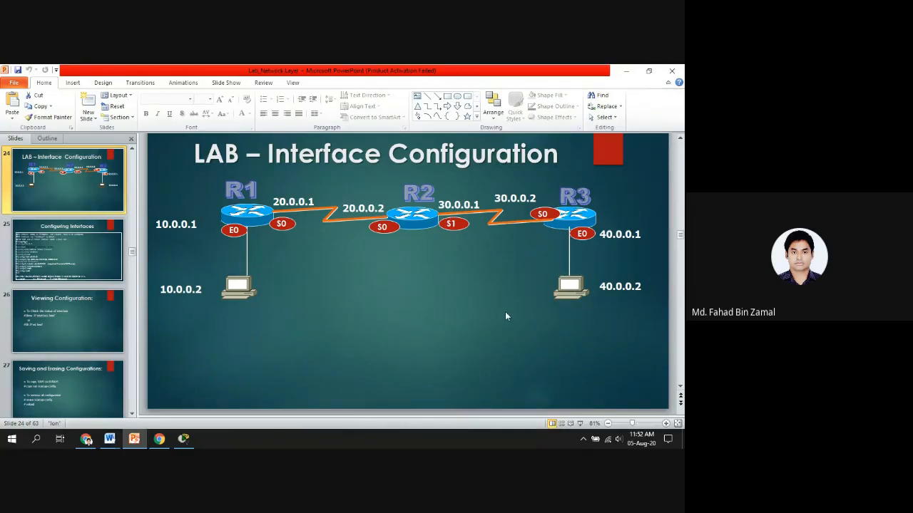
{"action": "left_click", "coordinate": [633, 69]}
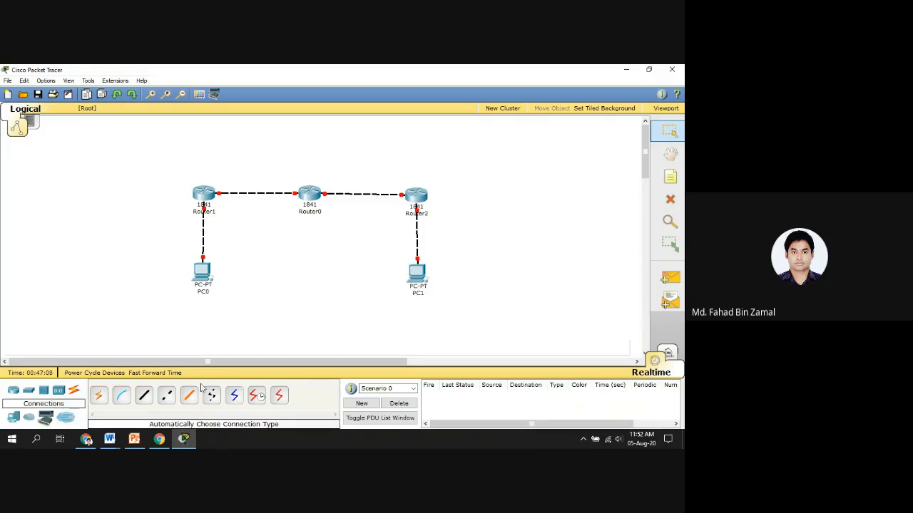
{"action": "left_click", "coordinate": [134, 440]}
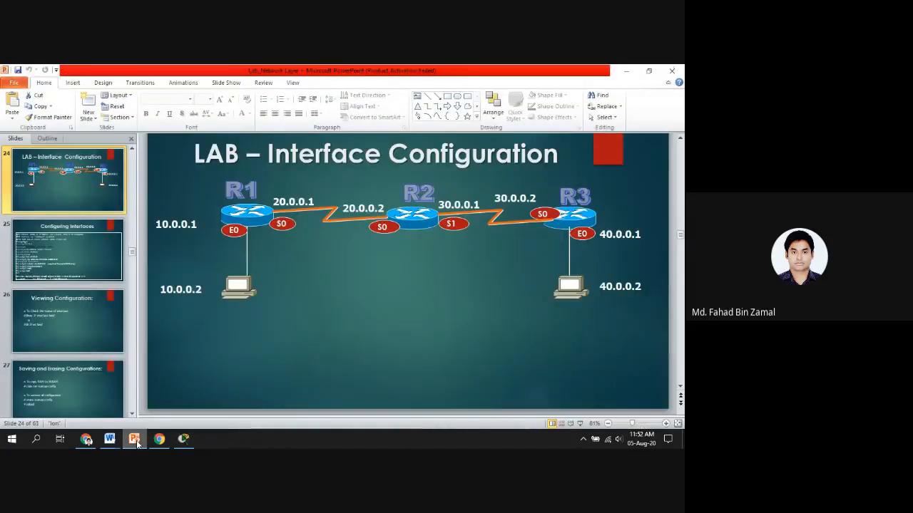
{"action": "left_click", "coordinate": [627, 73]}
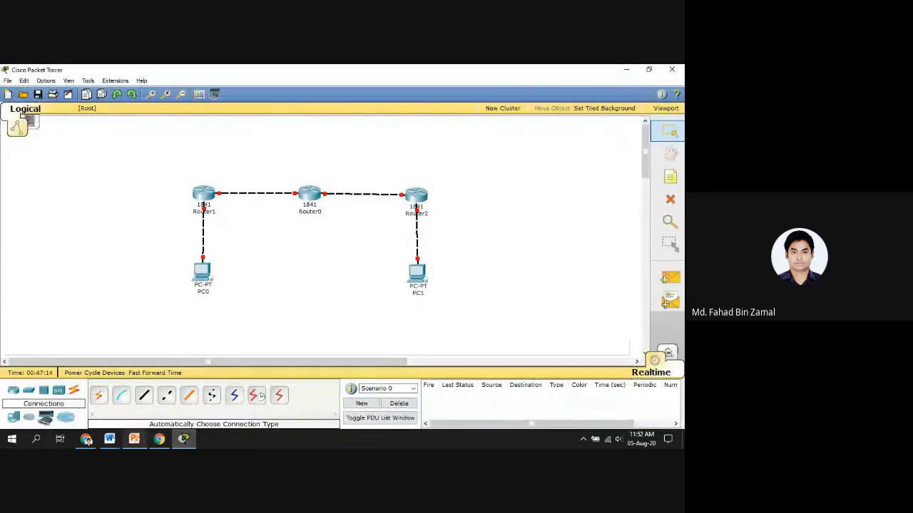
{"action": "left_click", "coordinate": [135, 440]}
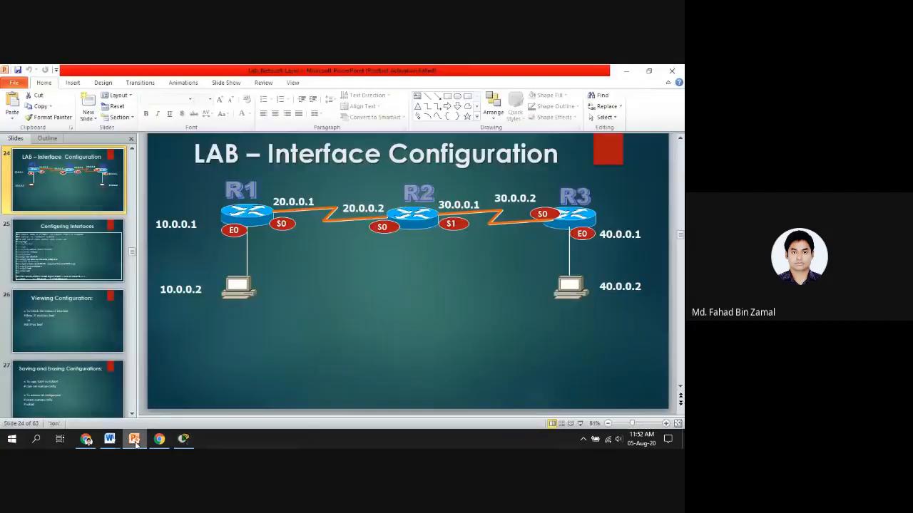
{"action": "left_click", "coordinate": [626, 70]}
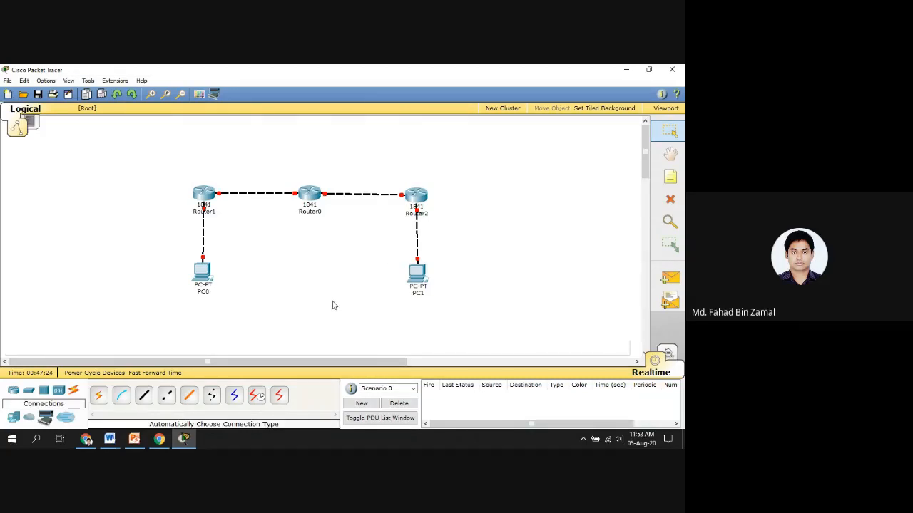
{"action": "left_click", "coordinate": [135, 441]}
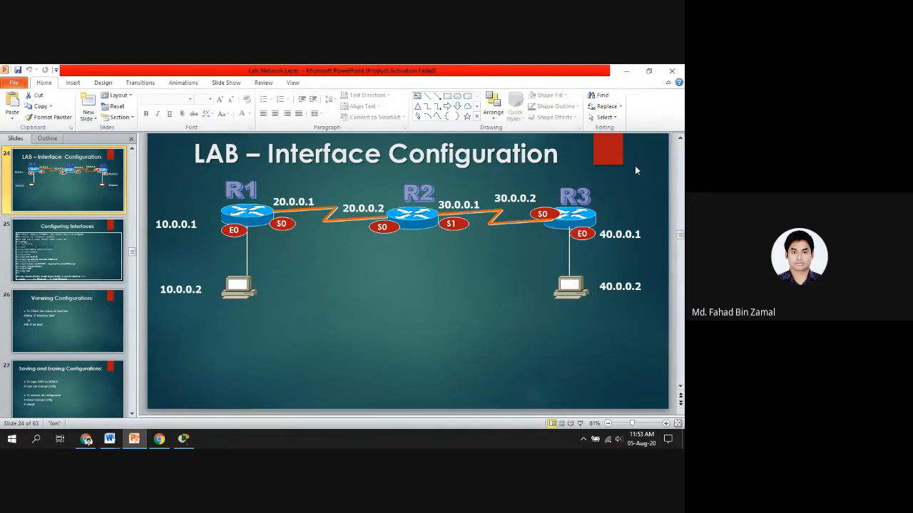
{"action": "left_click", "coordinate": [627, 69]}
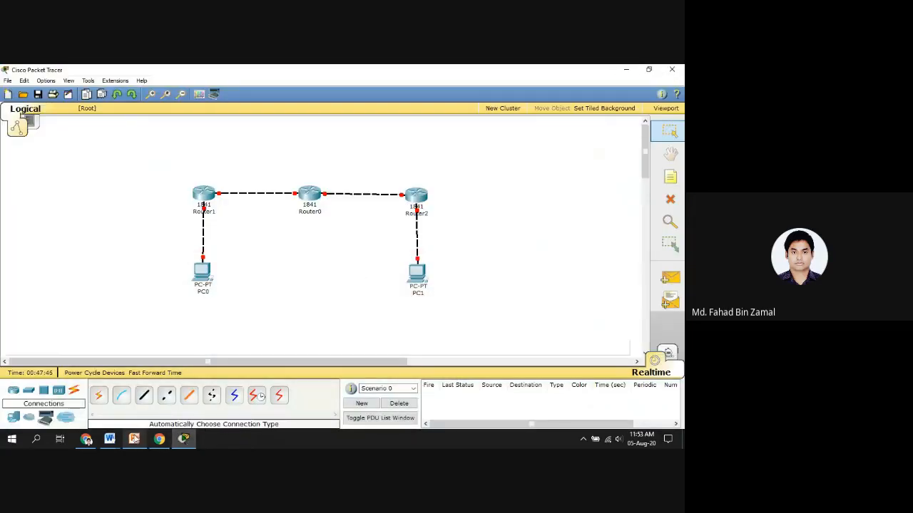
- Examine Router1's physical device view in a maximized window, then restore and close it
{"action": "mouse_move", "coordinate": [137, 440]}
{"action": "mouse_move", "coordinate": [211, 196]}
{"action": "mouse_move", "coordinate": [204, 197]}
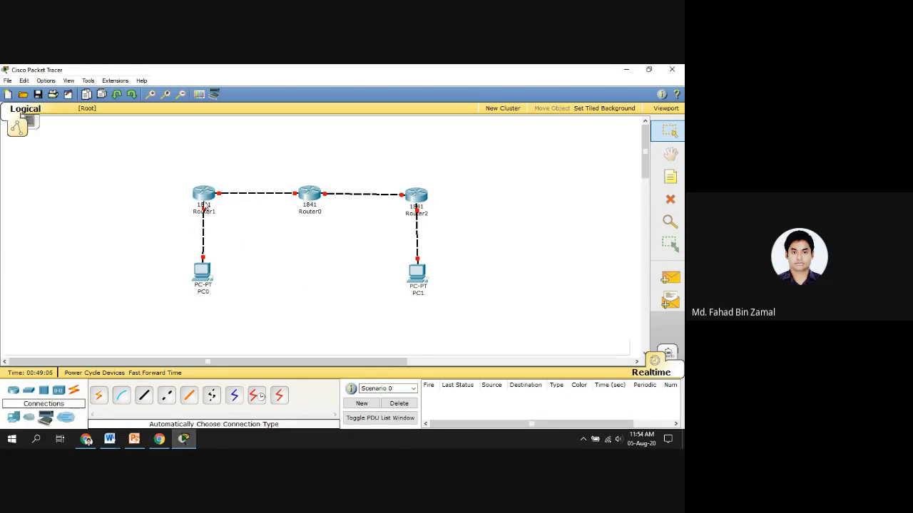
{"action": "left_click", "coordinate": [205, 202]}
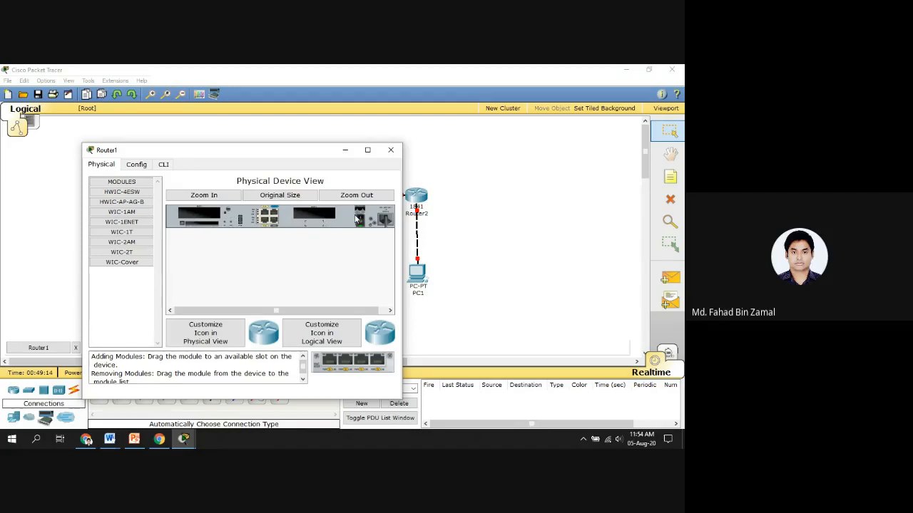
{"action": "left_click", "coordinate": [367, 150]}
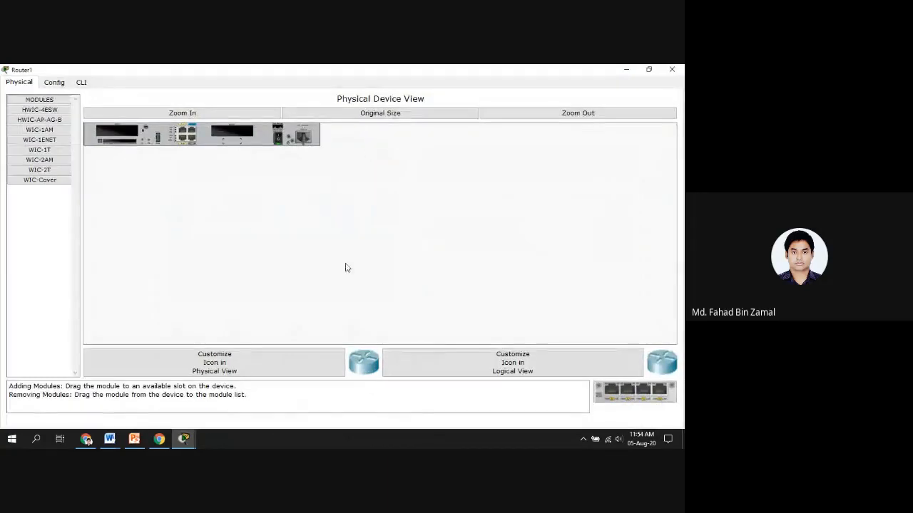
{"action": "left_click", "coordinate": [650, 70]}
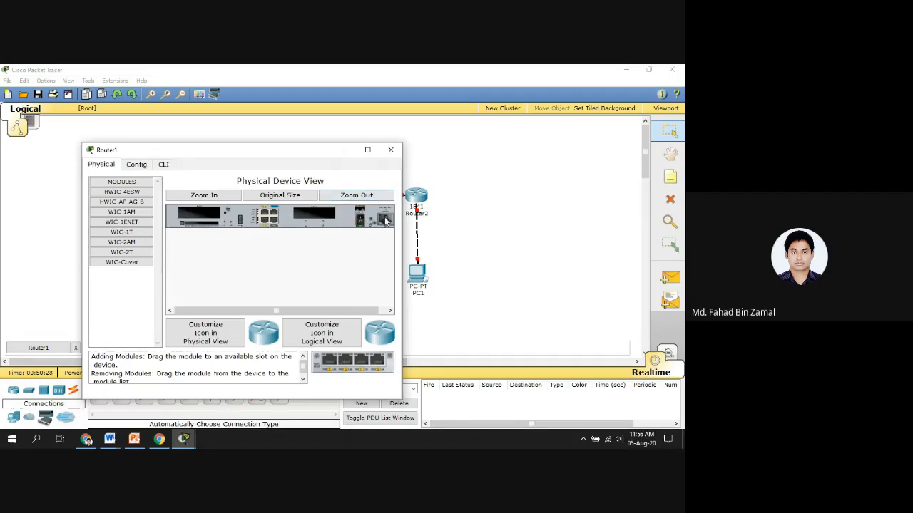
{"action": "left_click", "coordinate": [393, 152]}
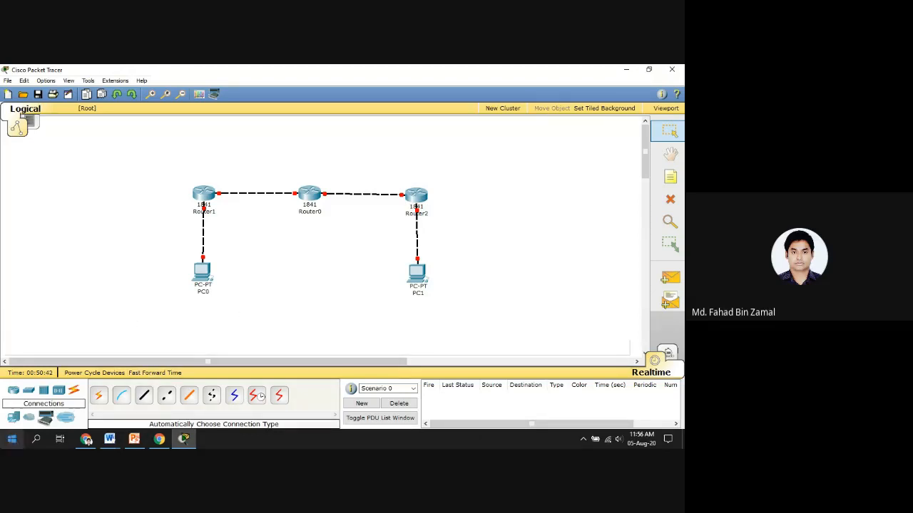
- Place a spare 1841 router to the left of Router1, look at its physical device view and close it
{"action": "left_click", "coordinate": [13, 391]}
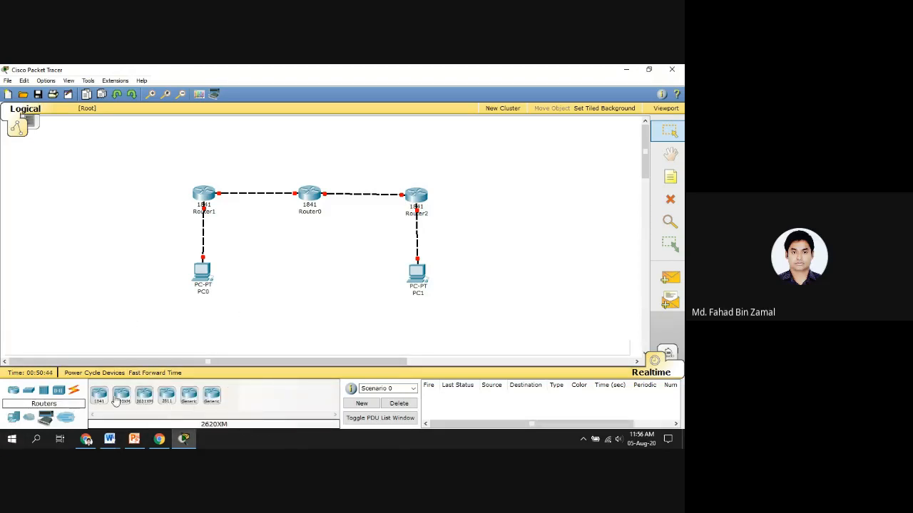
{"action": "left_click_drag", "start_coordinate": [99, 396], "coordinate": [70, 193]}
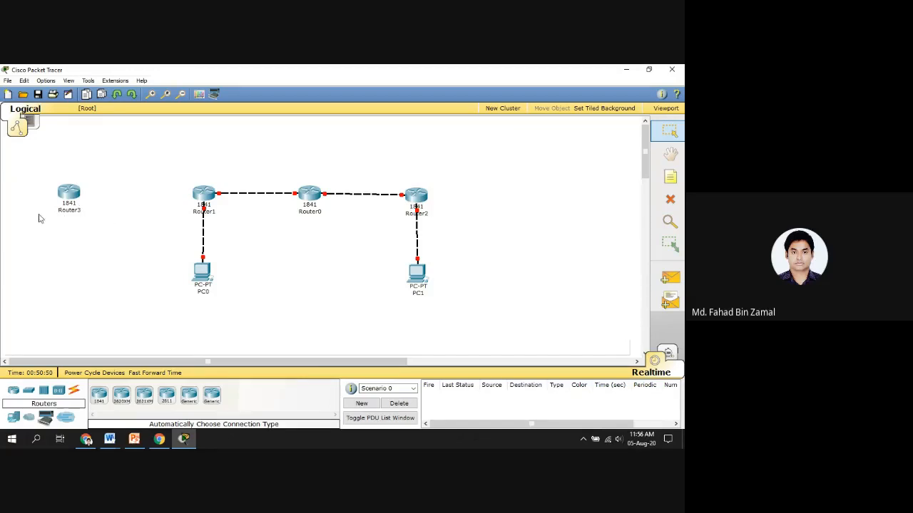
{"action": "left_click", "coordinate": [74, 197]}
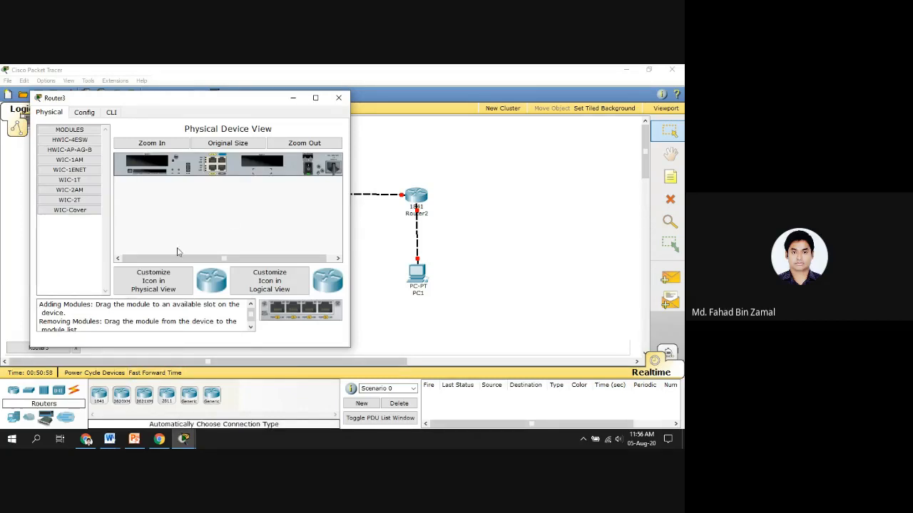
{"action": "left_click", "coordinate": [339, 98]}
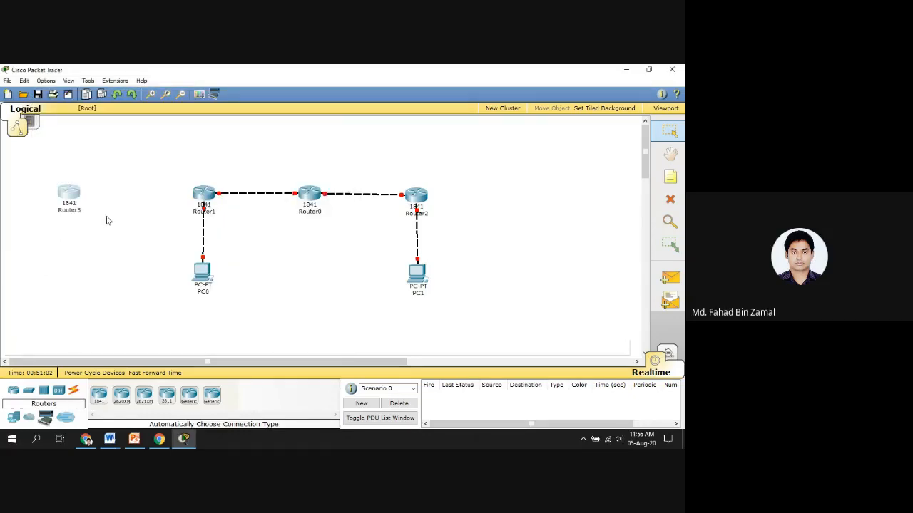
- Nudge the spare 1841 router slightly downward and delete it from the workspace
{"action": "left_click_drag", "start_coordinate": [72, 191], "coordinate": [77, 204]}
{"action": "left_click", "coordinate": [670, 200]}
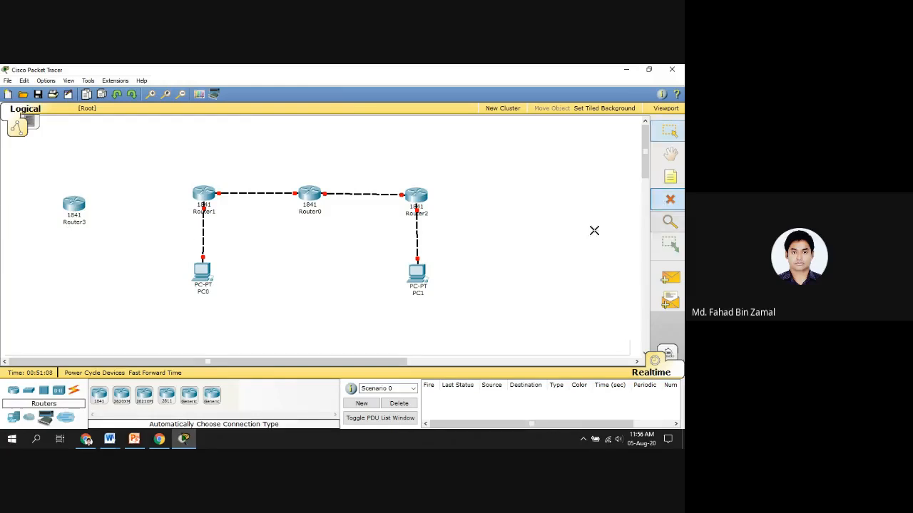
{"action": "left_click", "coordinate": [74, 205]}
{"action": "key", "text": "Escape"}
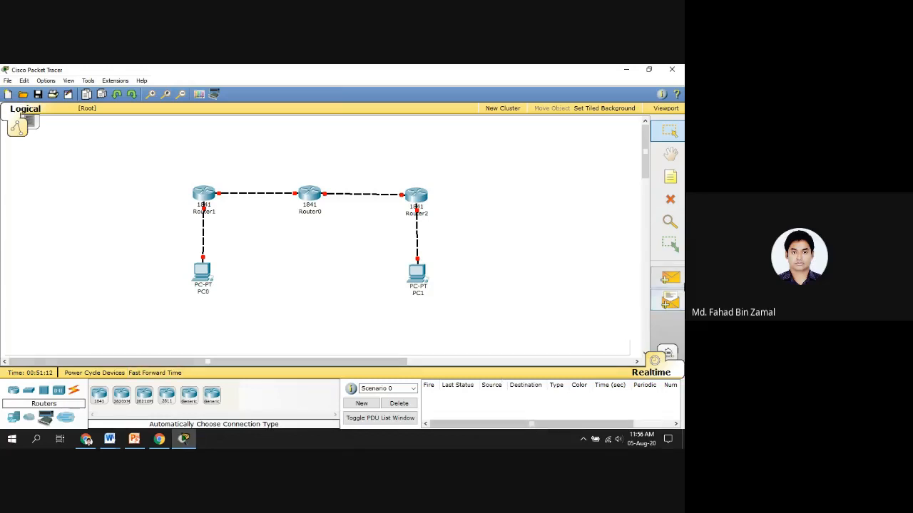
- Delete all four links: Router1–PC0, Router1–Router0, Router0–Router2 and Router2–PC1
{"action": "left_click", "coordinate": [670, 199]}
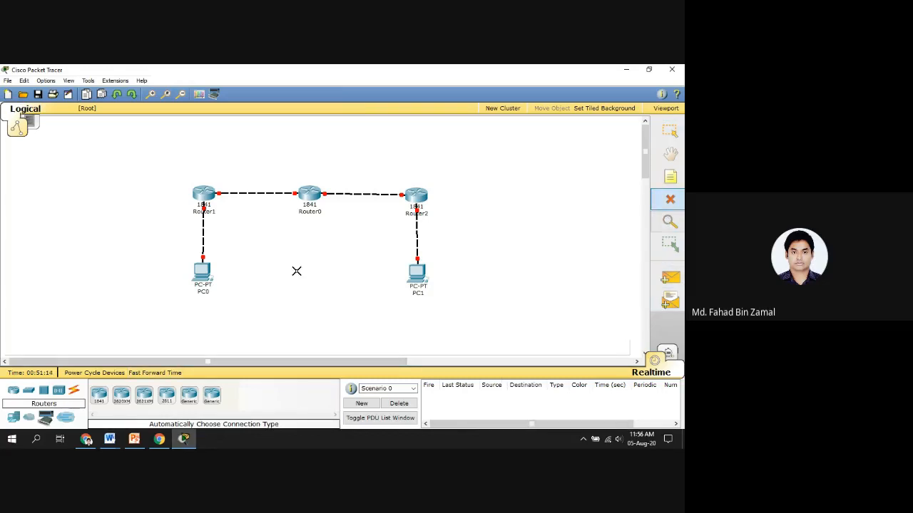
{"action": "left_click", "coordinate": [203, 242]}
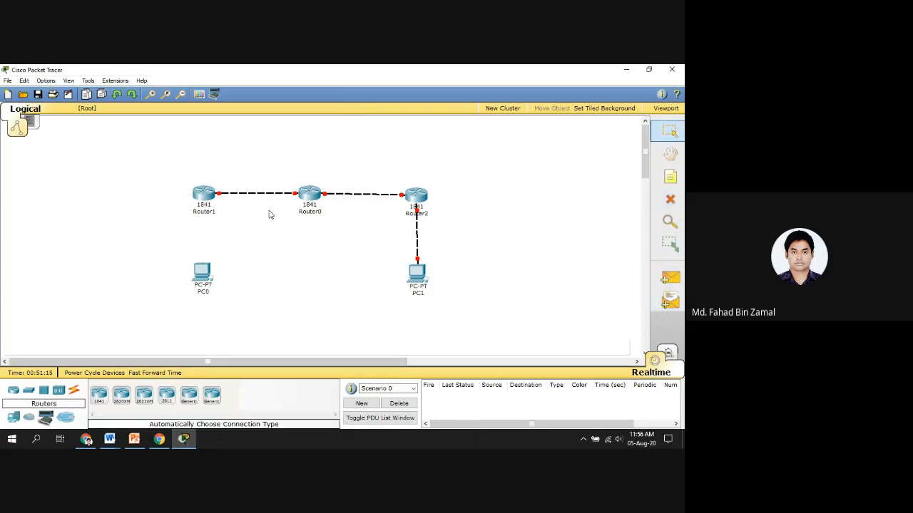
{"action": "left_click", "coordinate": [670, 200]}
{"action": "left_click", "coordinate": [246, 193]}
{"action": "left_click", "coordinate": [670, 200]}
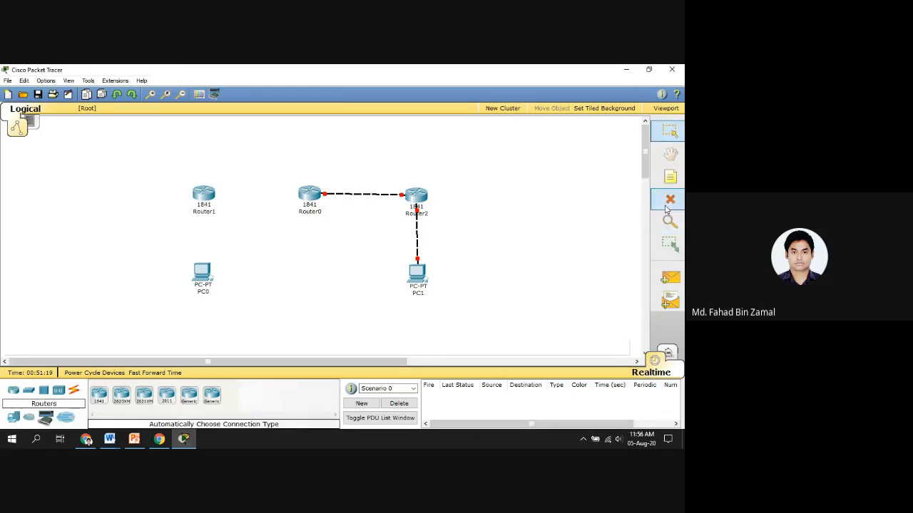
{"action": "left_click", "coordinate": [356, 194]}
{"action": "left_click", "coordinate": [671, 200]}
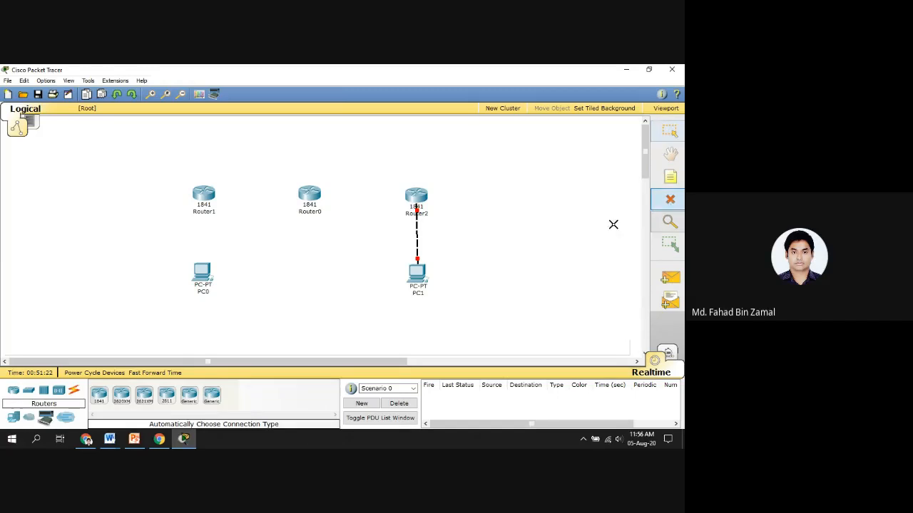
{"action": "left_click", "coordinate": [416, 228]}
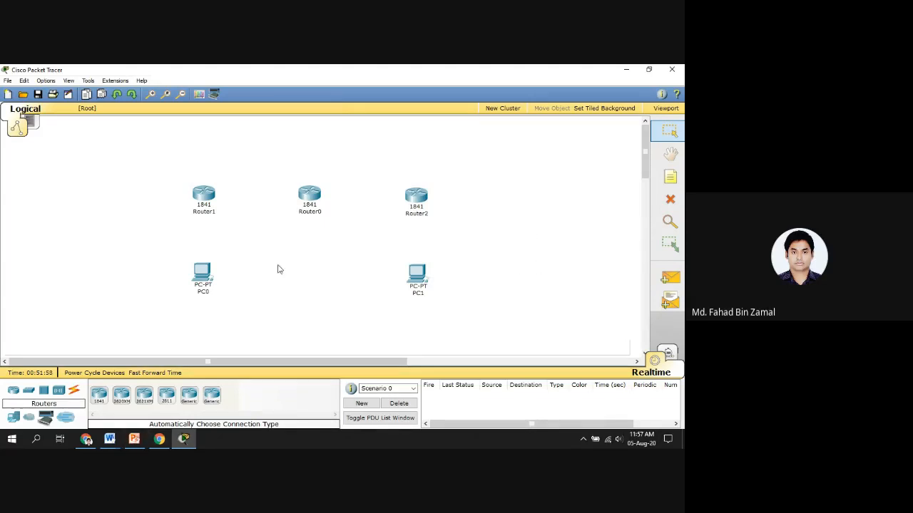
- Check the interface labels on the LAB – Interface Configuration slide in PowerPoint, then return to Packet Tracer
{"action": "mouse_move", "coordinate": [202, 199]}
{"action": "left_click", "coordinate": [134, 439]}
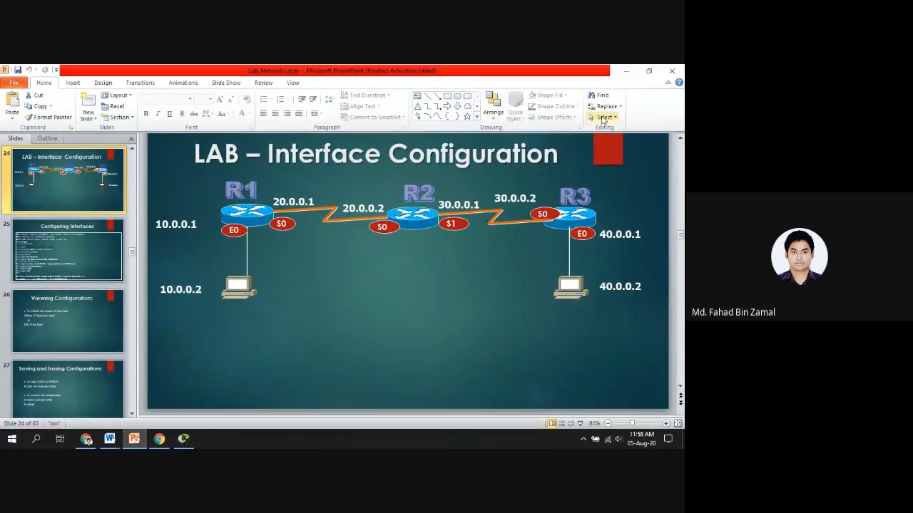
{"action": "left_click", "coordinate": [626, 74]}
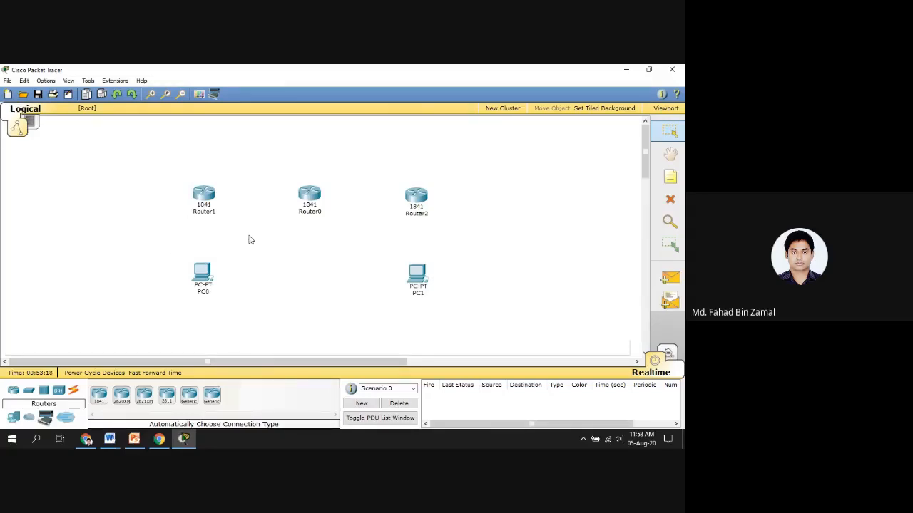
- Inspect the ports and empty module slots on Router1's physical device view, then close its window
{"action": "left_click", "coordinate": [203, 200]}
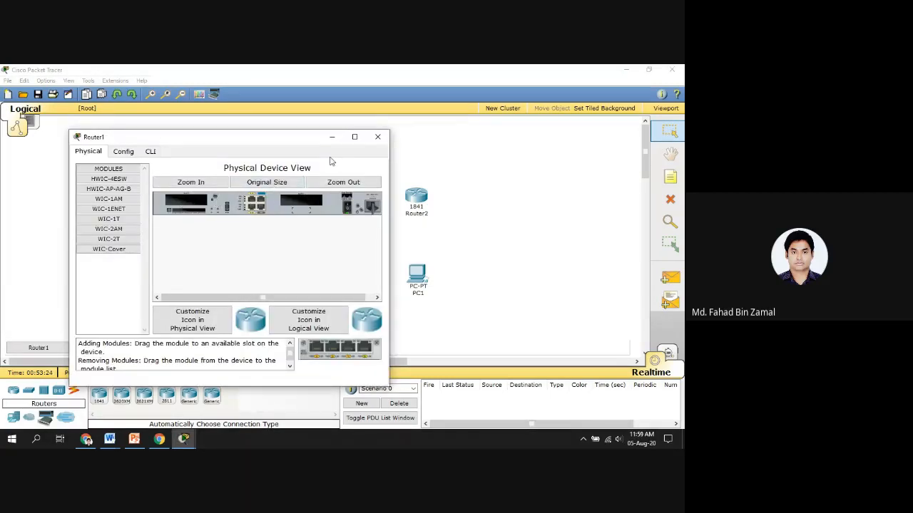
{"action": "left_click", "coordinate": [332, 136]}
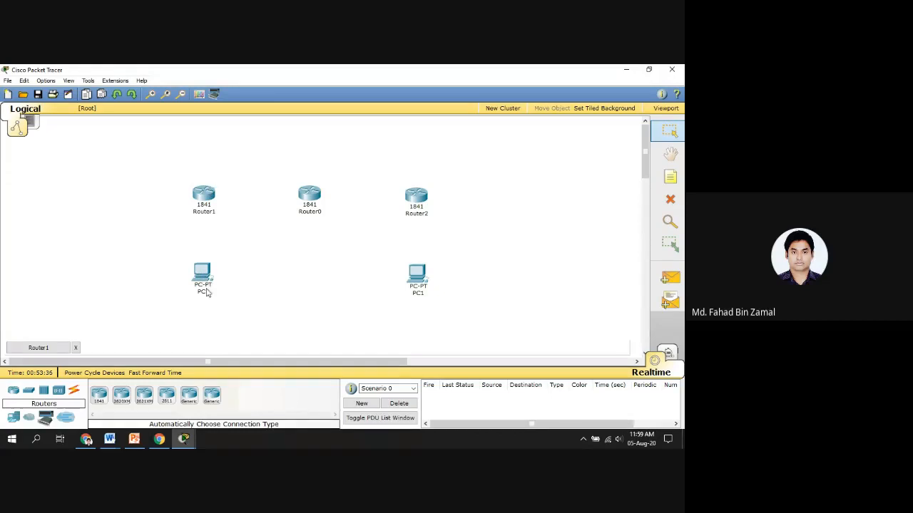
{"action": "left_click", "coordinate": [204, 196]}
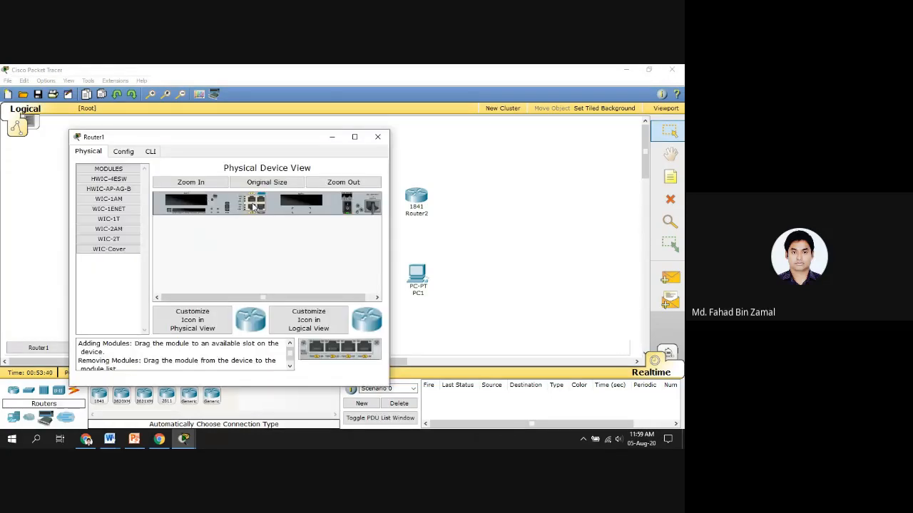
{"action": "left_click", "coordinate": [377, 136]}
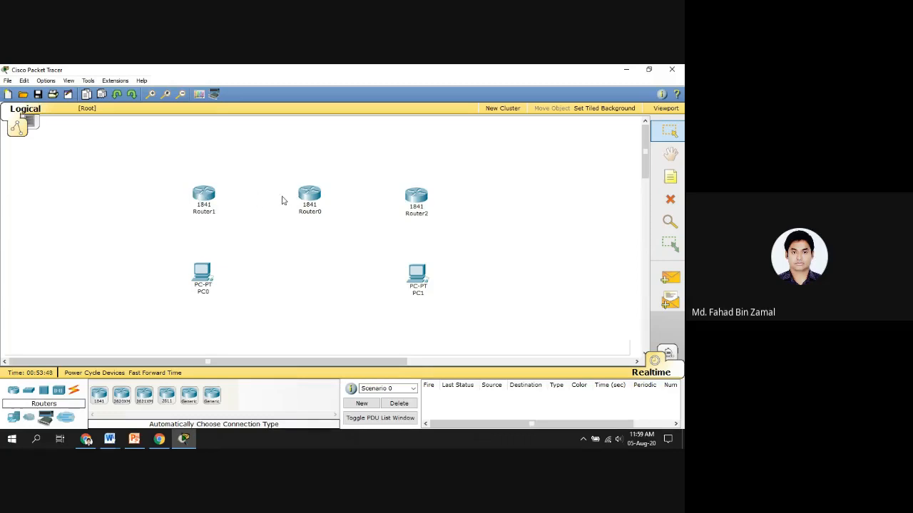
- Reopen Router1's physical device view and read the HWIC-4ESW and HWIC-AP-AG-B module descriptions
{"action": "left_click", "coordinate": [213, 196]}
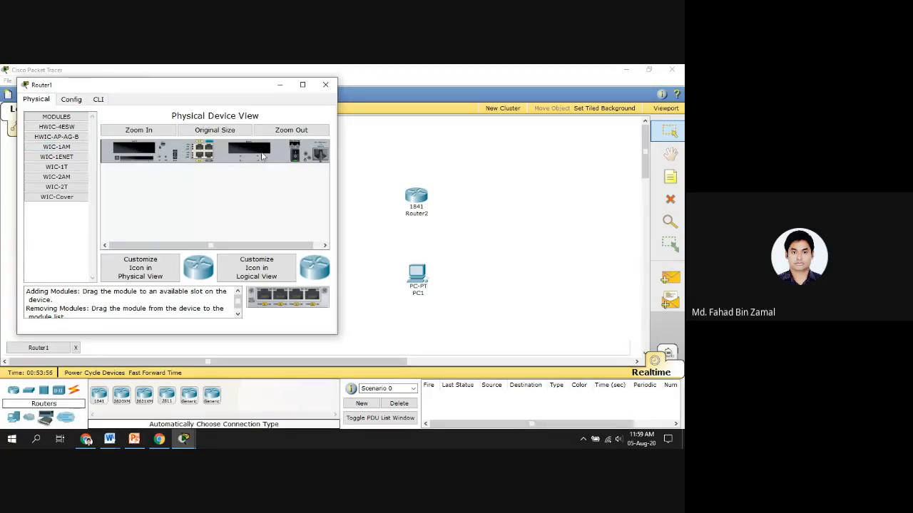
{"action": "left_click", "coordinate": [57, 127]}
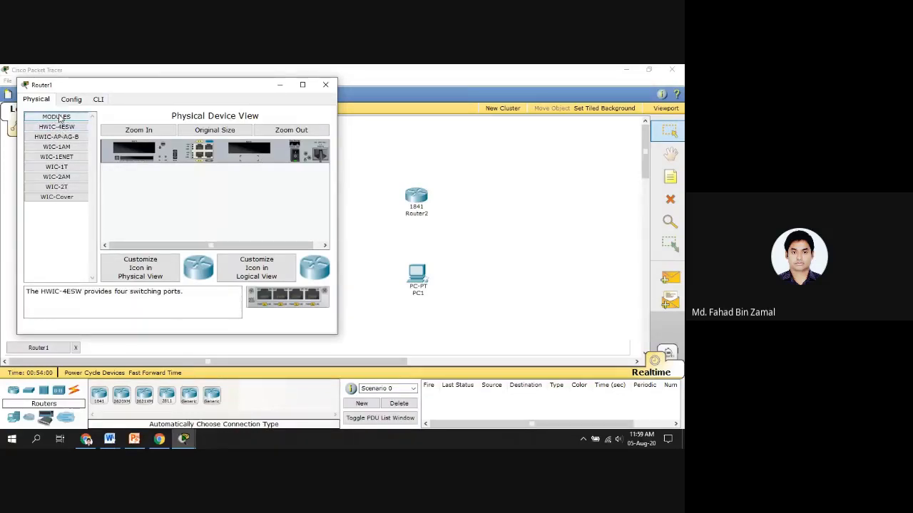
{"action": "left_click", "coordinate": [57, 117]}
{"action": "left_click", "coordinate": [57, 117]}
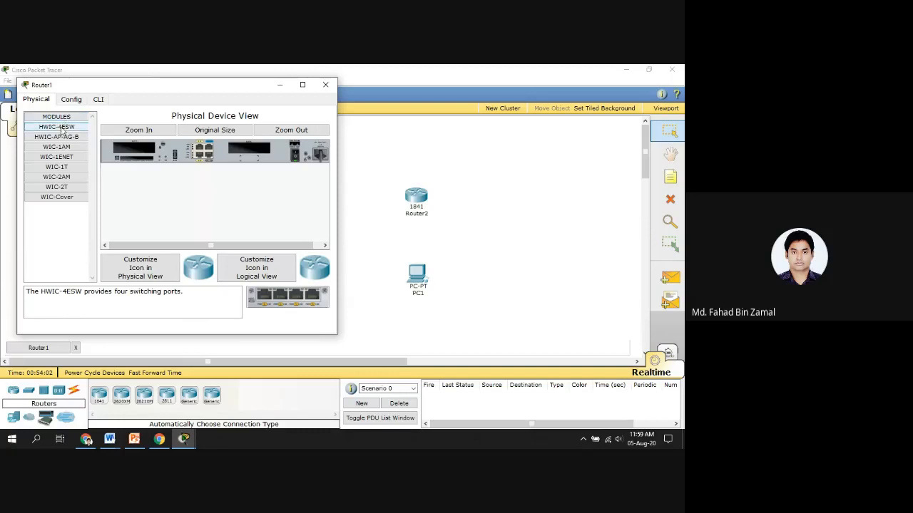
{"action": "left_click", "coordinate": [61, 137]}
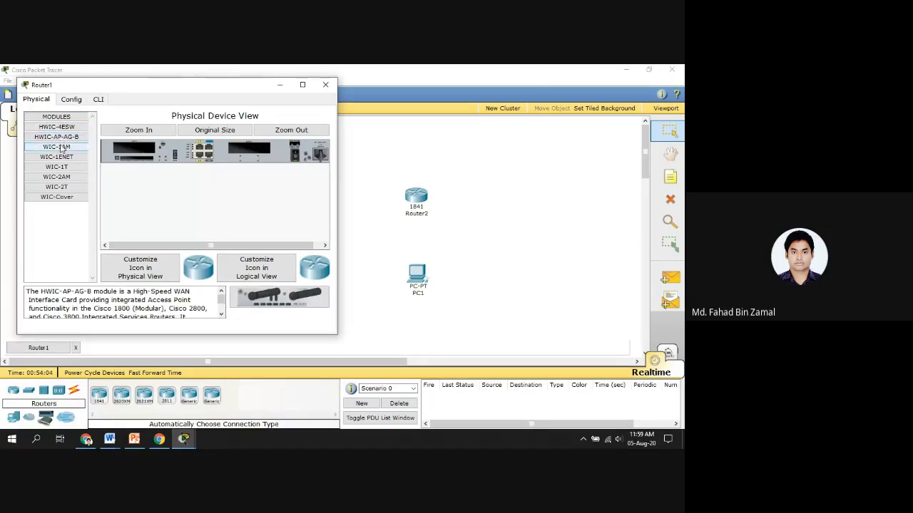
{"action": "left_click", "coordinate": [63, 127]}
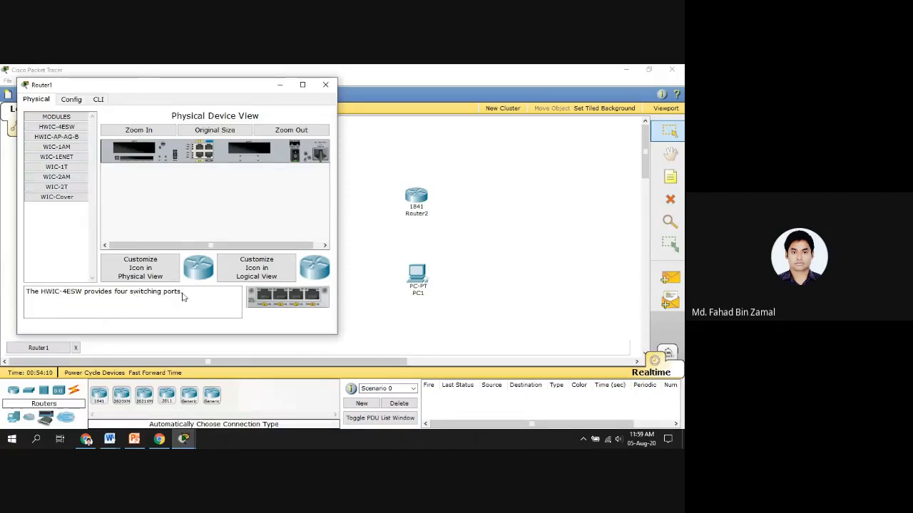
- Read the full HWIC-AP-AG-B module description in Router1's physical device view, including its supported radio bands
{"action": "left_click", "coordinate": [57, 136]}
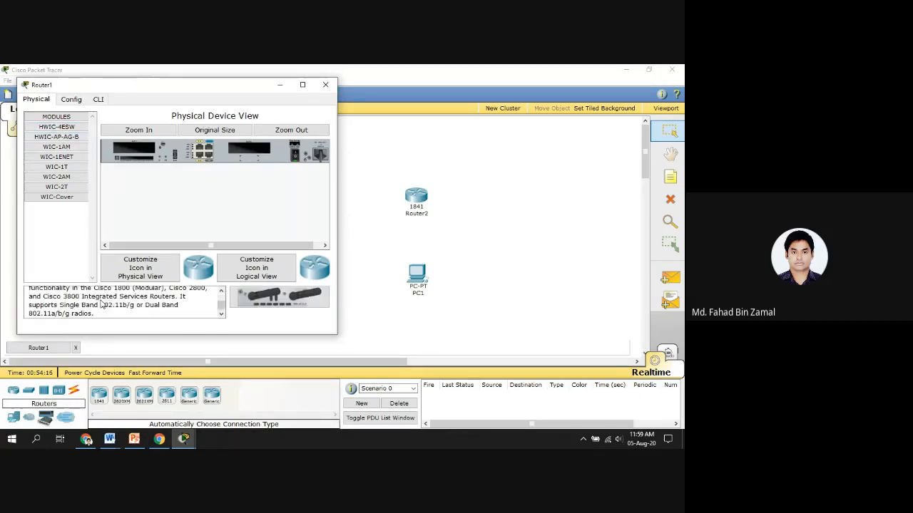
{"action": "scroll", "coordinate": [98, 309], "scroll_direction": "down", "scroll_amount": 1}
{"action": "left_click_drag", "start_coordinate": [59, 305], "coordinate": [98, 320]}
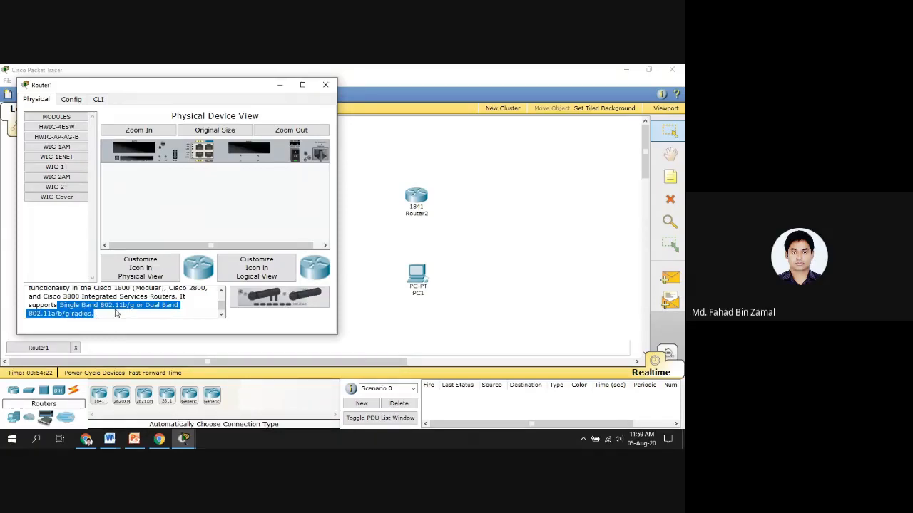
{"action": "left_click", "coordinate": [153, 311]}
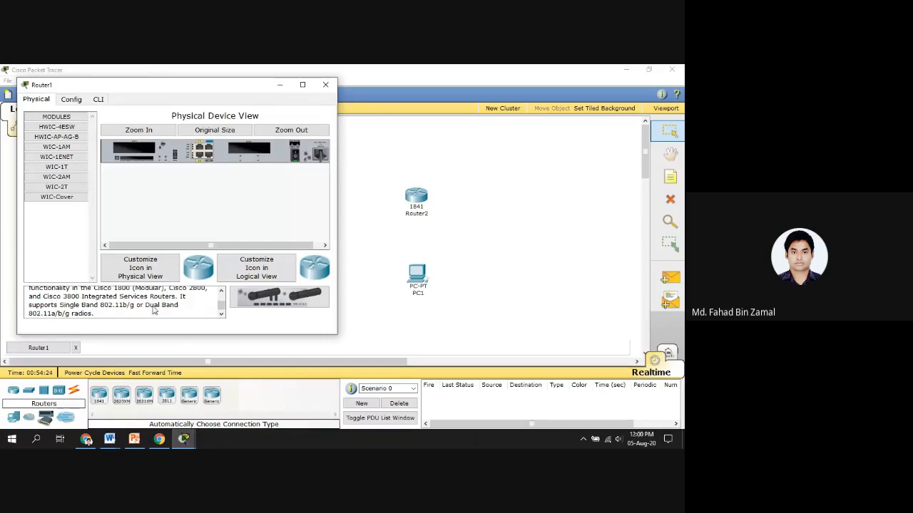
{"action": "scroll", "coordinate": [154, 310], "scroll_direction": "up", "scroll_amount": 2}
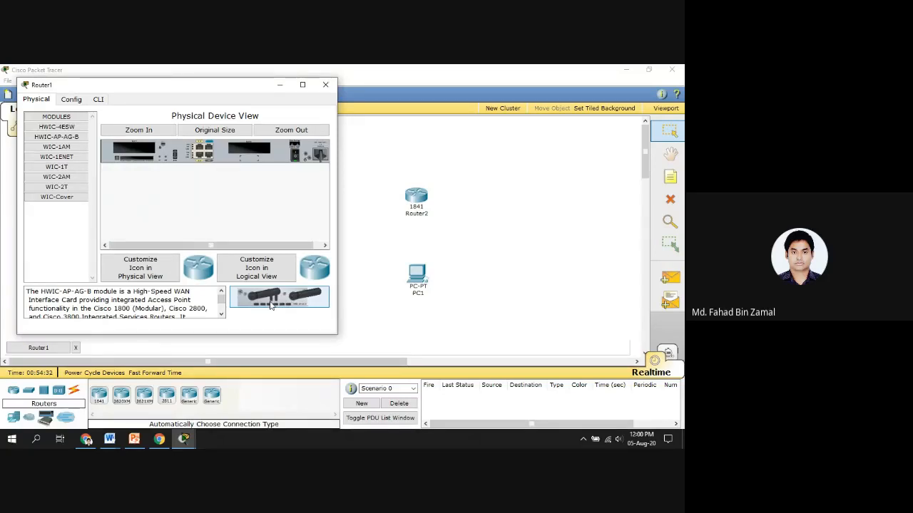
- Read the WIC-1AM, WIC-1T and WIC-2T module descriptions for Router1, then minimize its window
{"action": "left_click", "coordinate": [45, 148]}
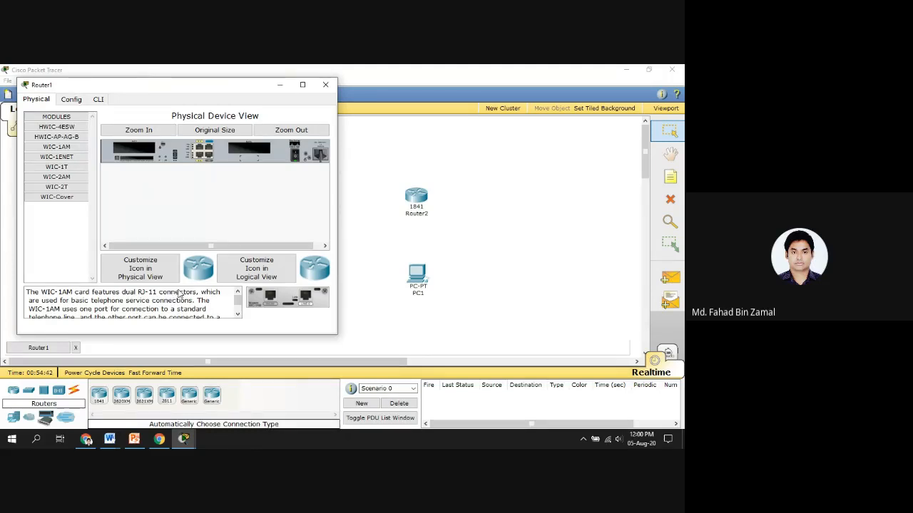
{"action": "left_click", "coordinate": [63, 169]}
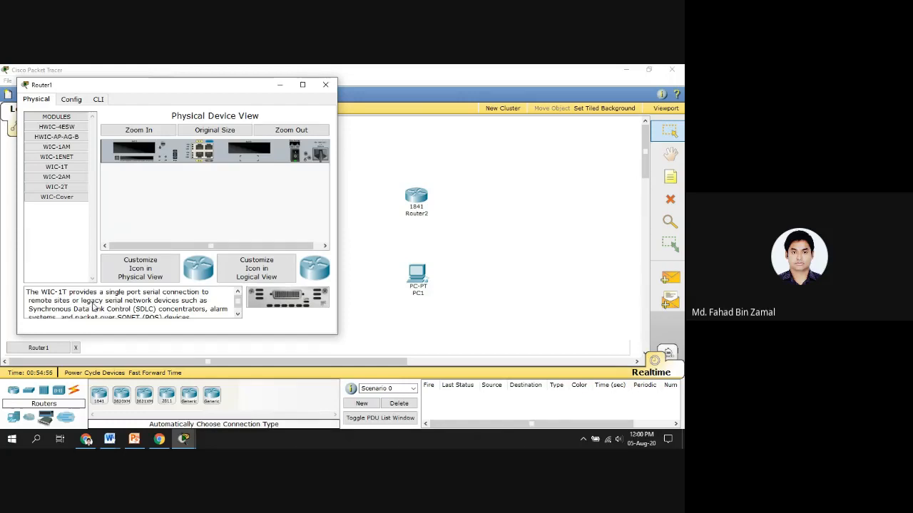
{"action": "left_click", "coordinate": [73, 189]}
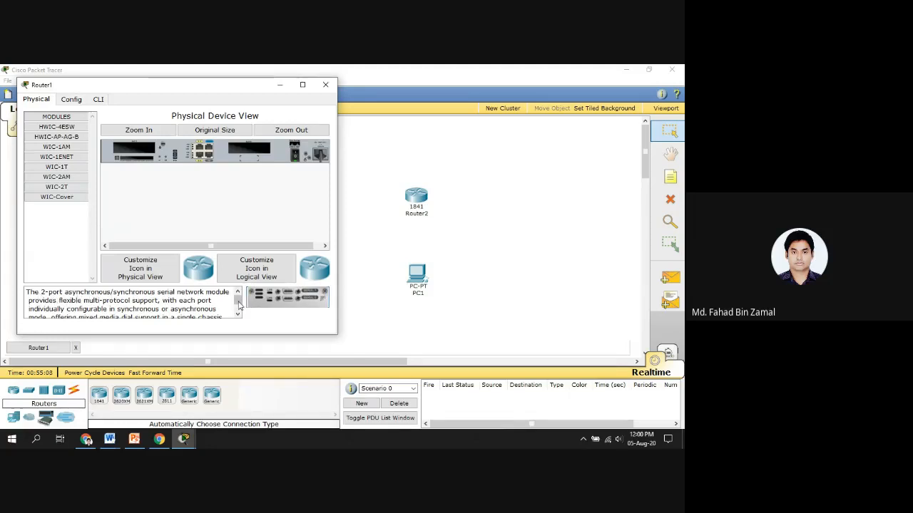
{"action": "left_click_drag", "start_coordinate": [238, 300], "coordinate": [238, 310]}
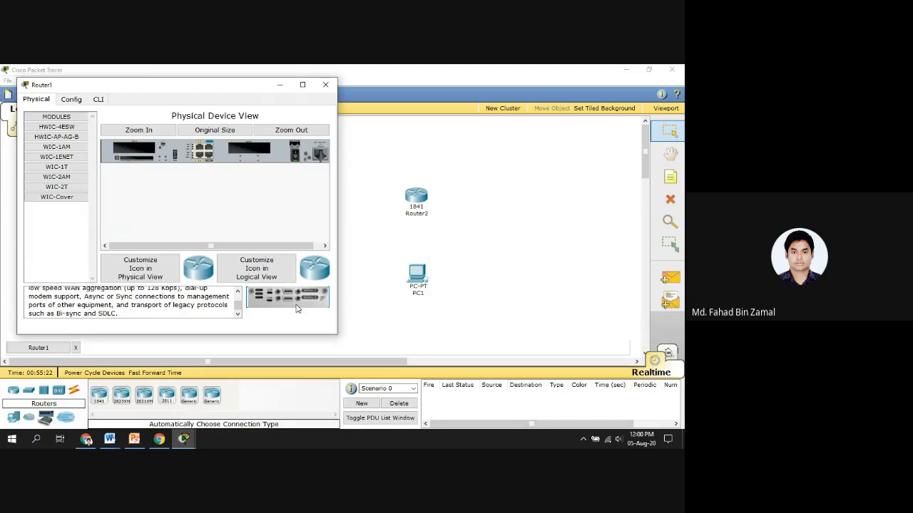
{"action": "left_click", "coordinate": [60, 189]}
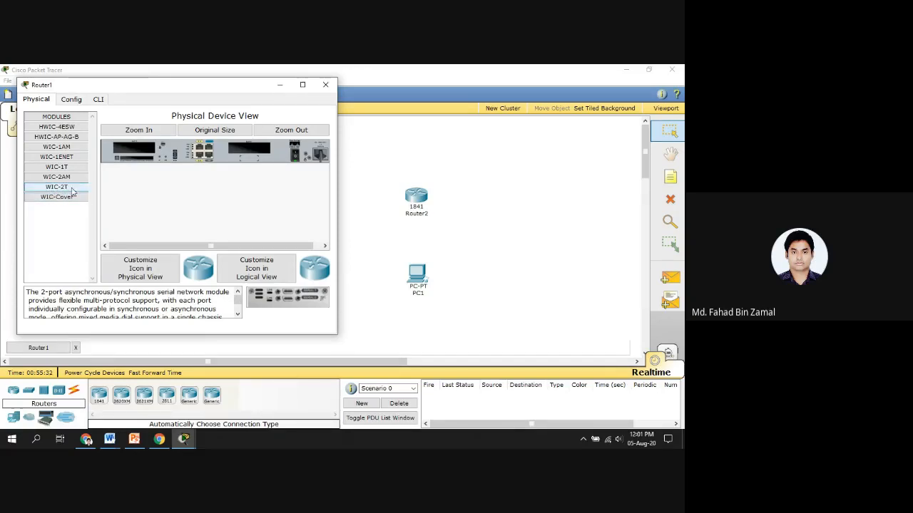
{"action": "left_click", "coordinate": [280, 84]}
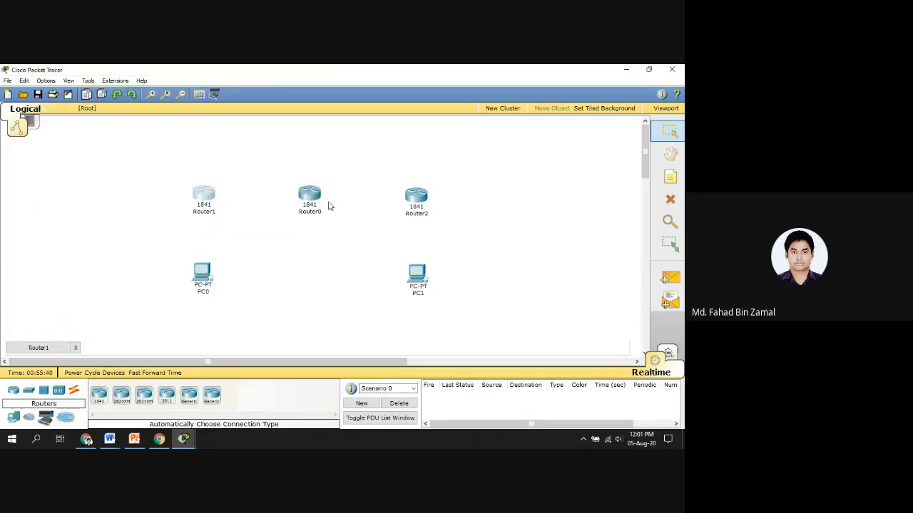
- Try to install the WIC-2T module in Router1's left slot while the router is powered on
{"action": "left_click", "coordinate": [204, 194]}
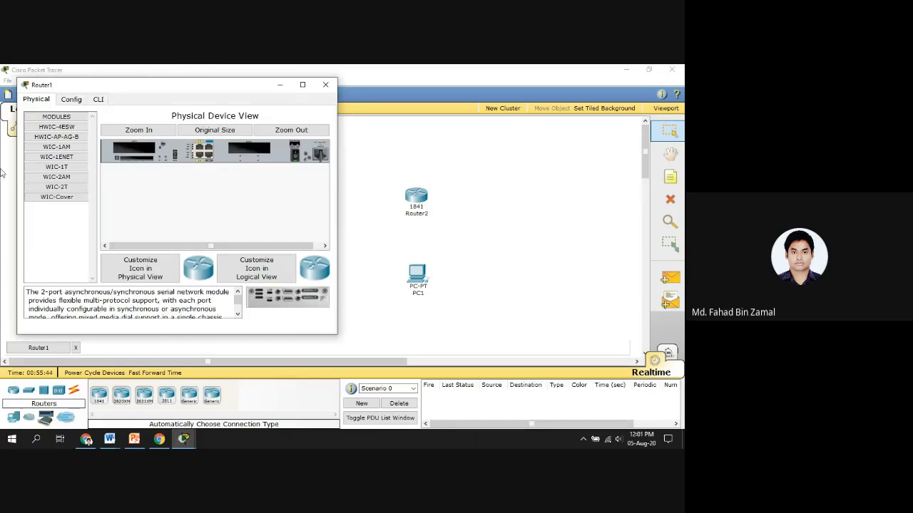
{"action": "left_click", "coordinate": [56, 187]}
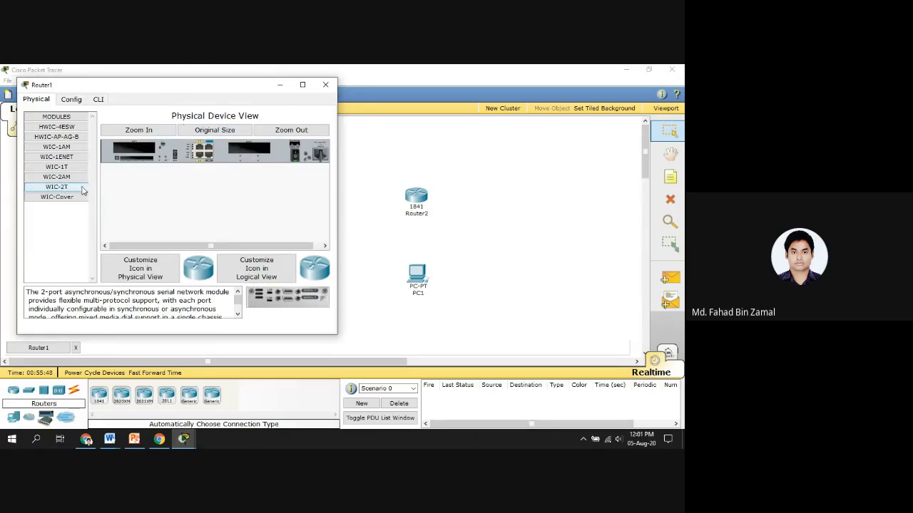
{"action": "left_click_drag", "start_coordinate": [80, 191], "coordinate": [139, 152]}
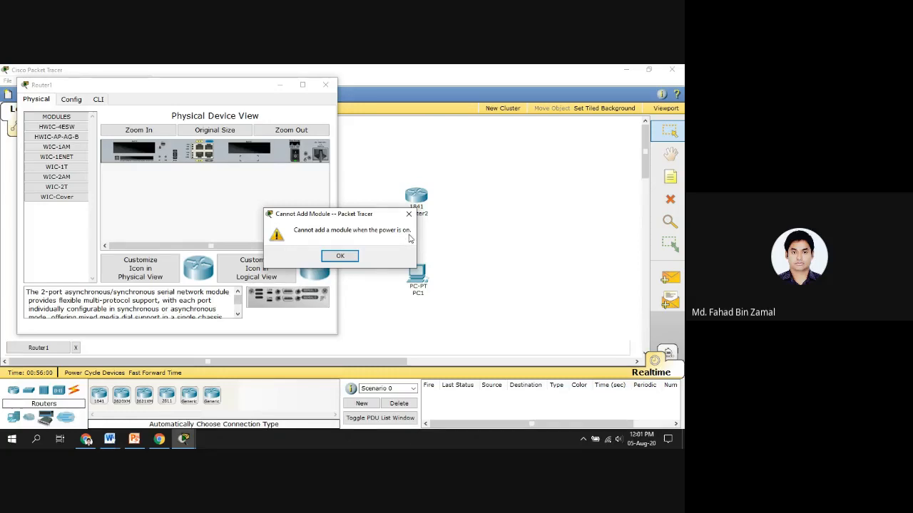
{"action": "left_click", "coordinate": [340, 258]}
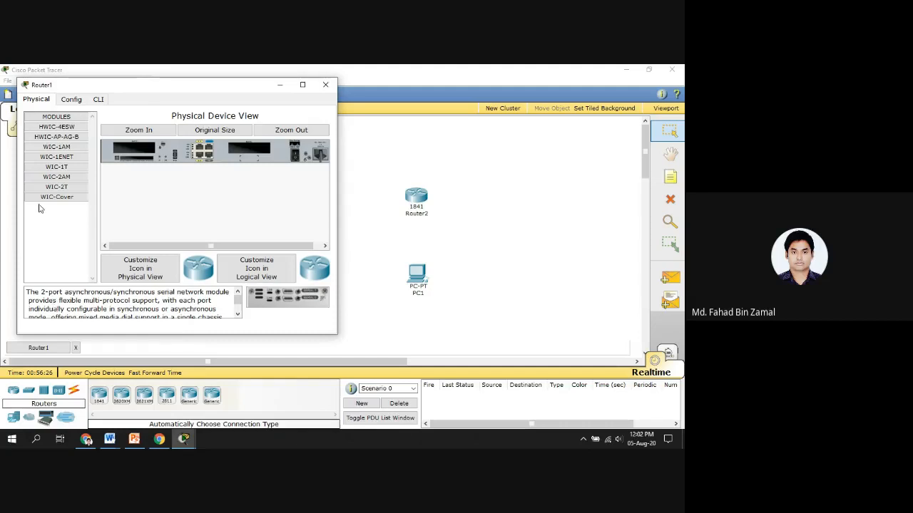
- Install the WIC-2T module in Router1's left slot with the router powered off
{"action": "left_click_drag", "start_coordinate": [62, 187], "coordinate": [139, 152]}
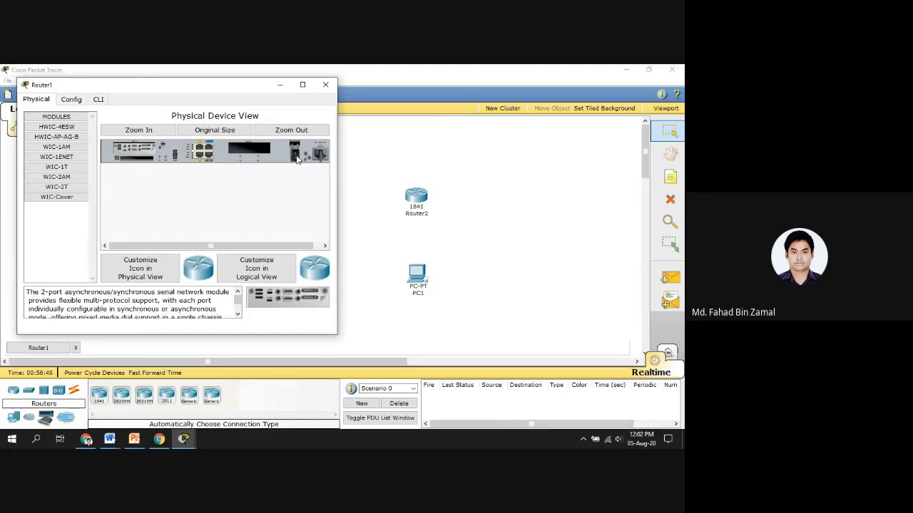
{"action": "left_click", "coordinate": [57, 187]}
- Insert the HWIC-AP-AG-B module in Router1's right slot, then remove it again
{"action": "left_click_drag", "start_coordinate": [59, 137], "coordinate": [248, 157]}
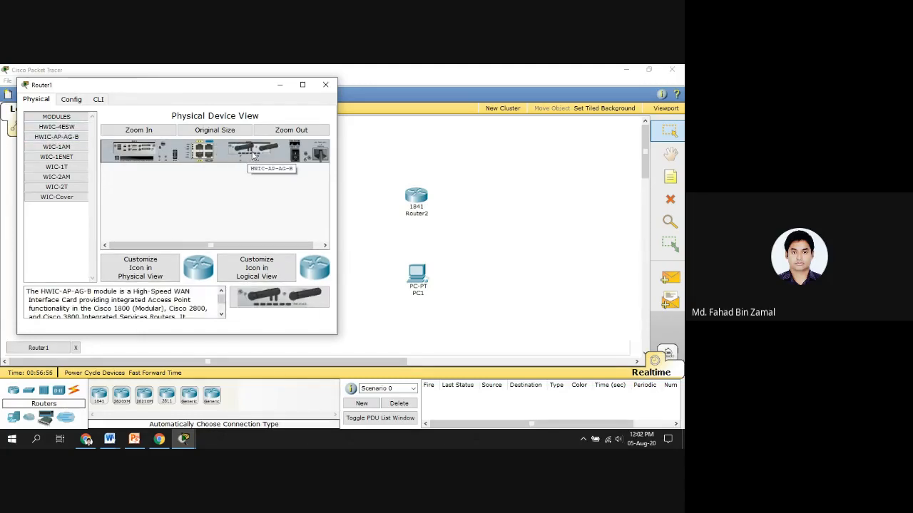
{"action": "left_click_drag", "start_coordinate": [254, 152], "coordinate": [54, 139]}
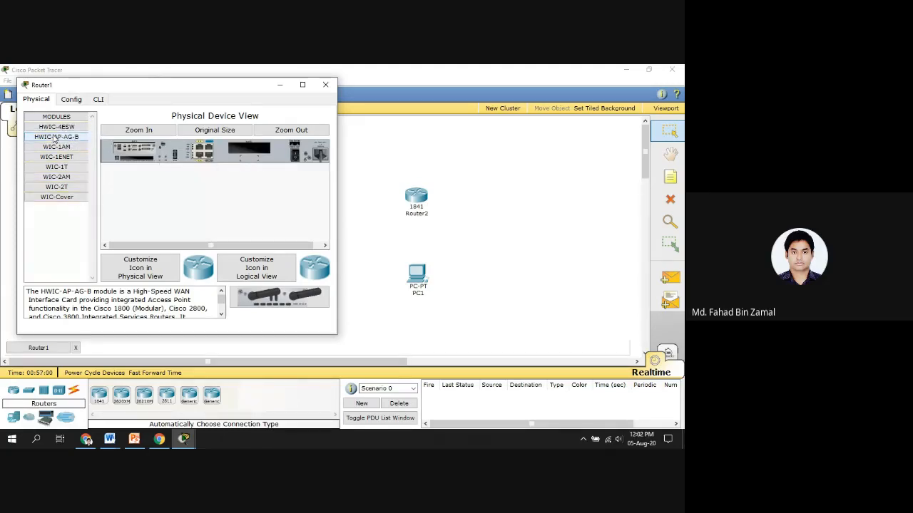
- Cover Router1's empty right slot with a WIC-Cover plate, then minimize its window
{"action": "left_click", "coordinate": [57, 197]}
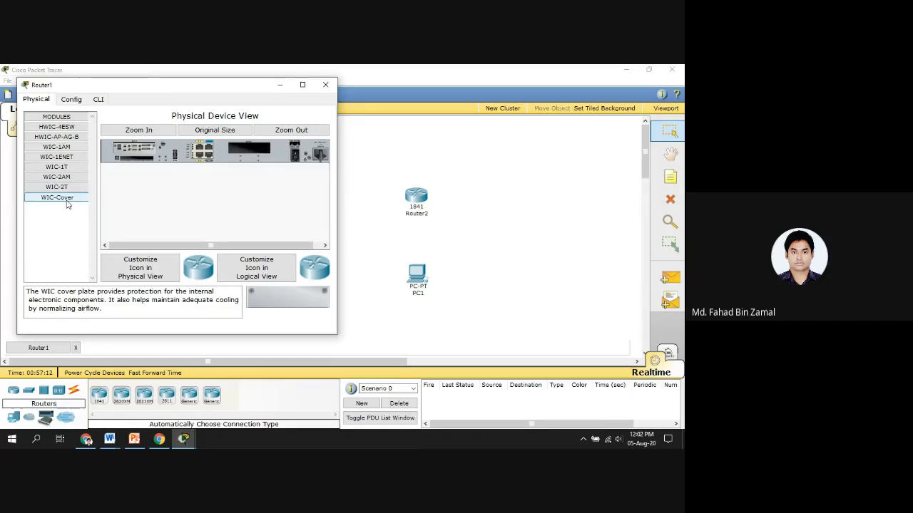
{"action": "left_click_drag", "start_coordinate": [63, 205], "coordinate": [247, 153]}
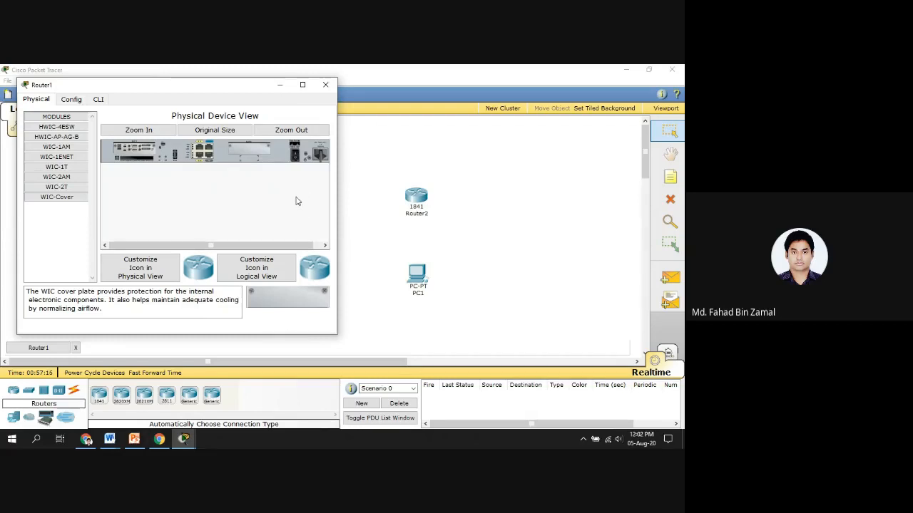
{"action": "left_click", "coordinate": [72, 199]}
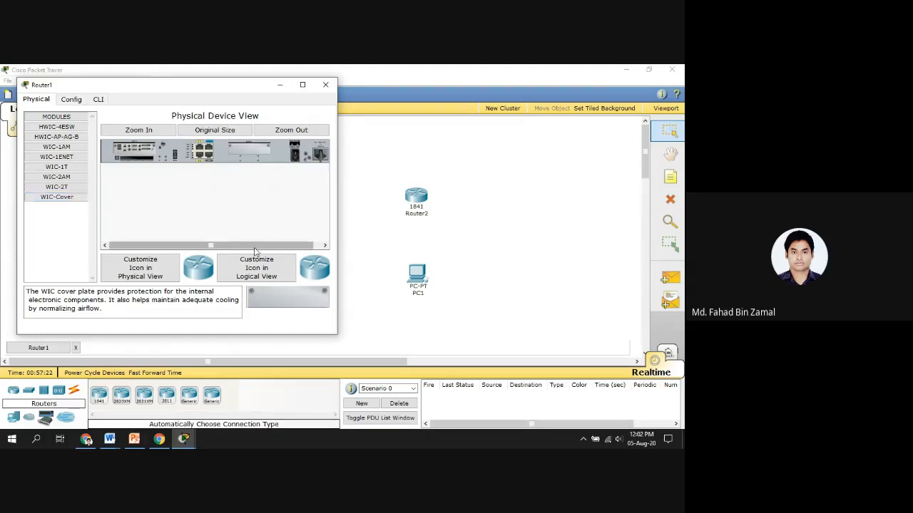
{"action": "left_click", "coordinate": [280, 85]}
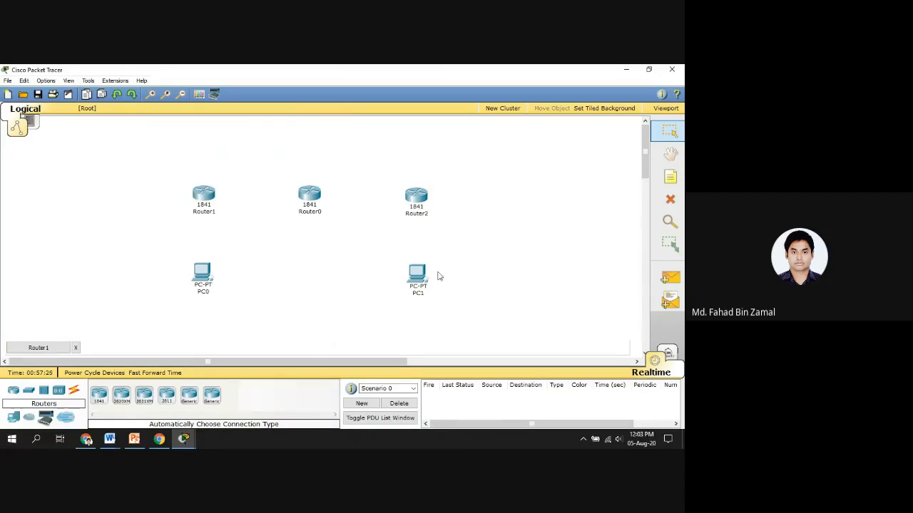
- Review Router1's built-in ports, installed modules and power switch in its physical device view, then close the window
{"action": "left_click", "coordinate": [199, 204]}
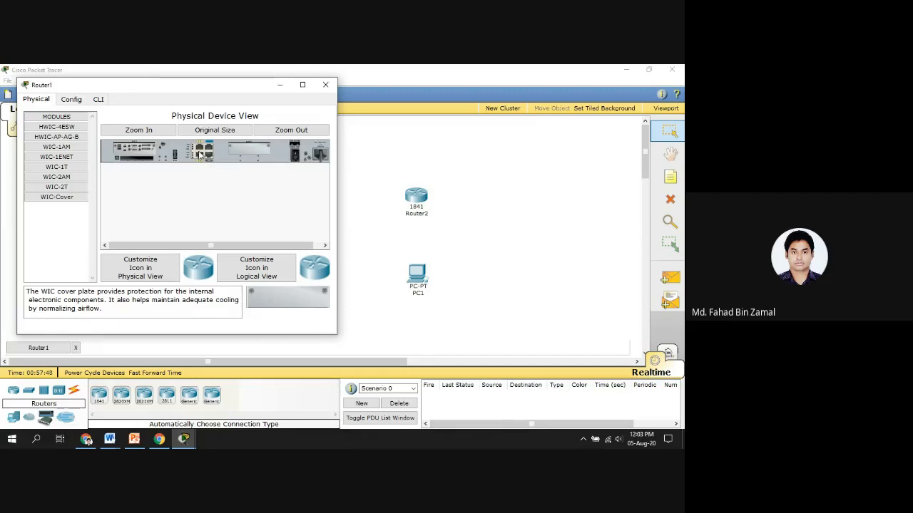
{"action": "left_click", "coordinate": [325, 84]}
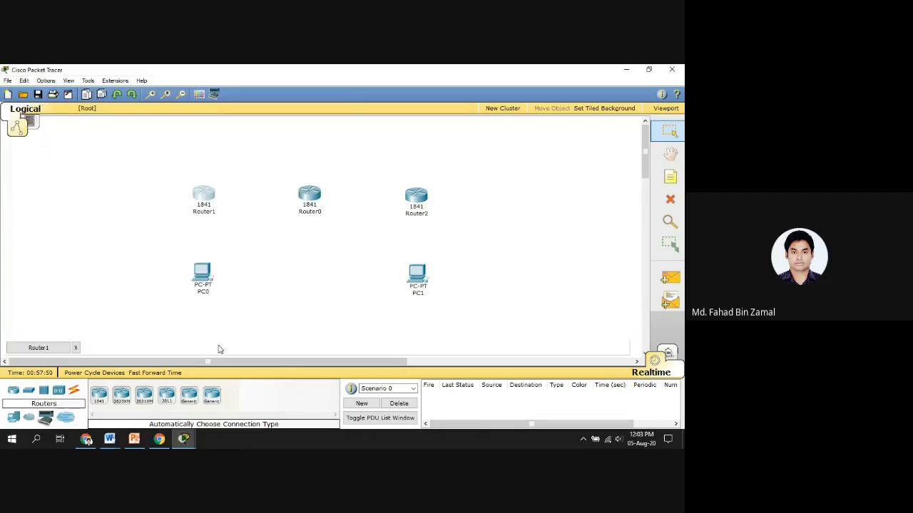
{"action": "left_click", "coordinate": [205, 194]}
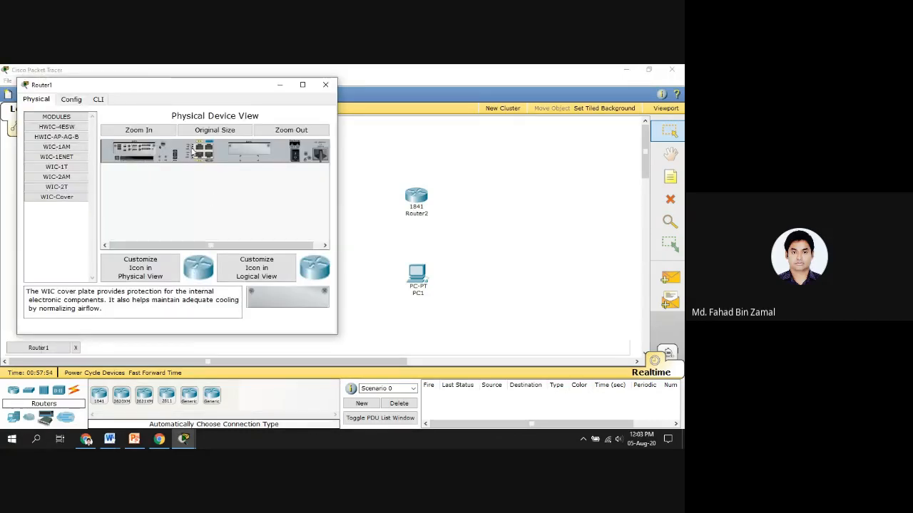
{"action": "left_click", "coordinate": [280, 85]}
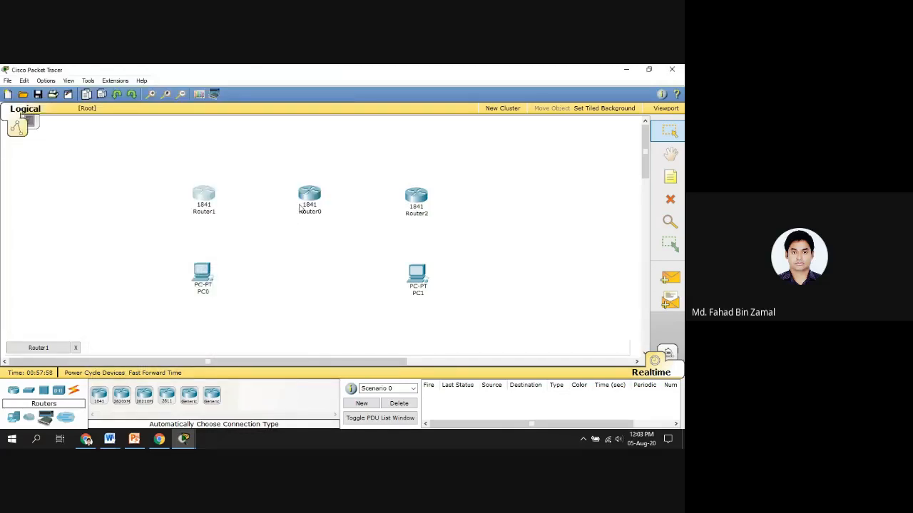
{"action": "left_click", "coordinate": [202, 195]}
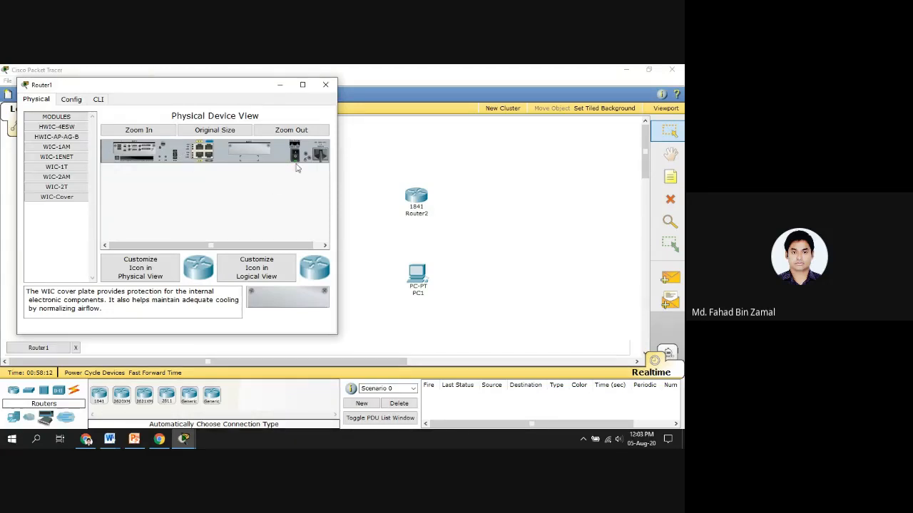
{"action": "left_click", "coordinate": [326, 86]}
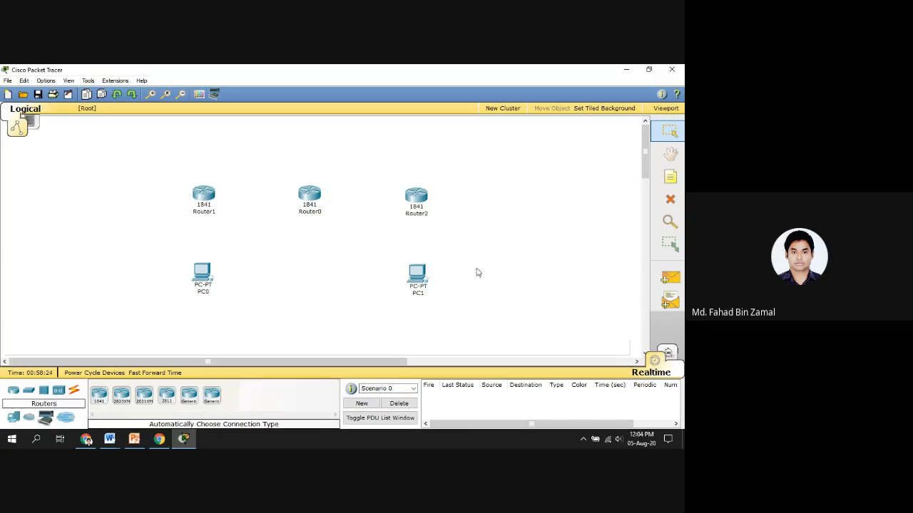
- Move PC0 and PC1 slightly upward so that PC0 sits below Router1 and PC1 below Router2
{"action": "mouse_move", "coordinate": [206, 285]}
{"action": "left_click_drag", "start_coordinate": [206, 285], "coordinate": [202, 277]}
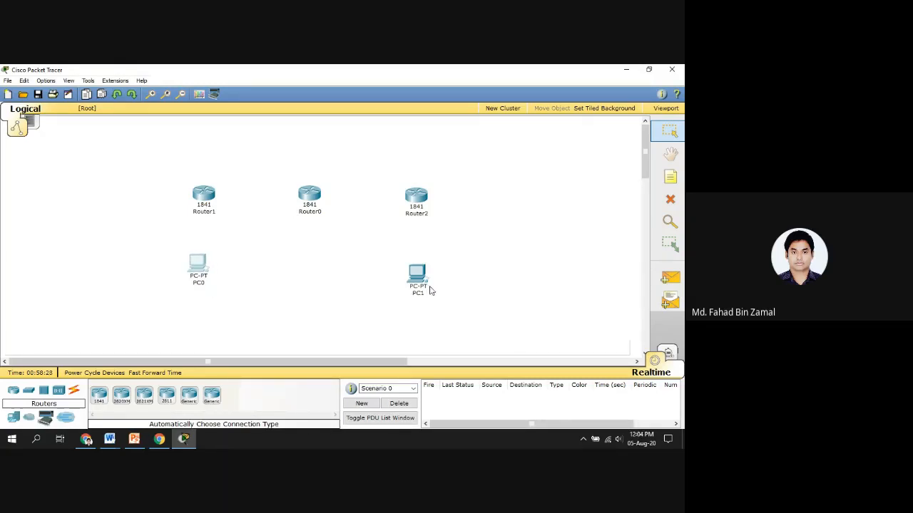
{"action": "left_click_drag", "start_coordinate": [430, 290], "coordinate": [428, 285]}
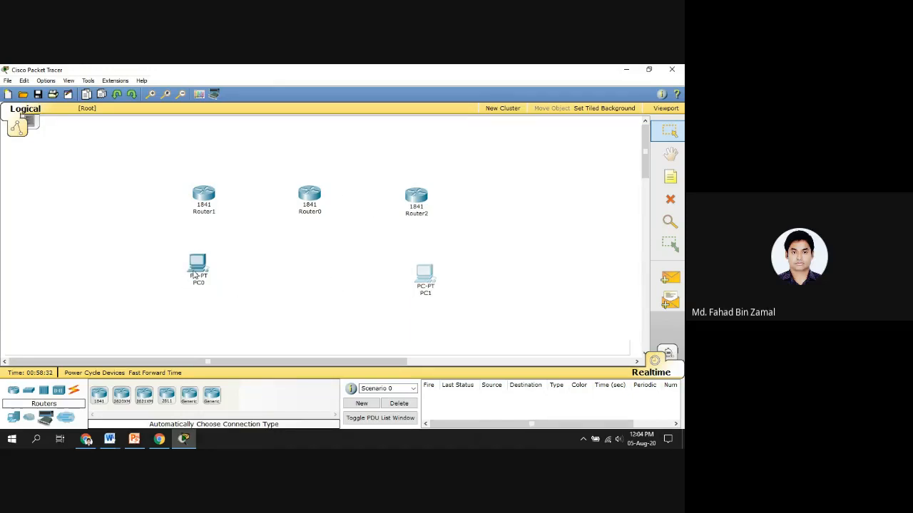
{"action": "left_click_drag", "start_coordinate": [194, 275], "coordinate": [200, 274]}
{"action": "left_click", "coordinate": [277, 302]}
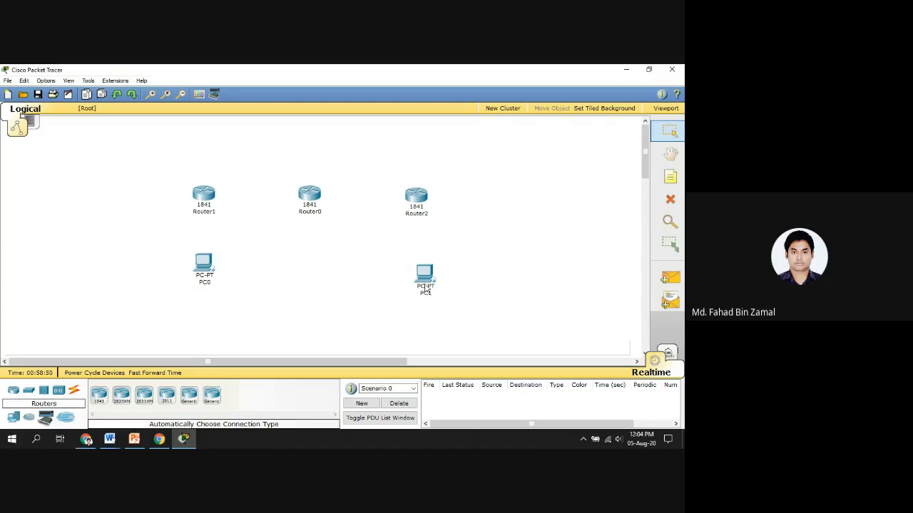
{"action": "left_click_drag", "start_coordinate": [427, 289], "coordinate": [422, 282]}
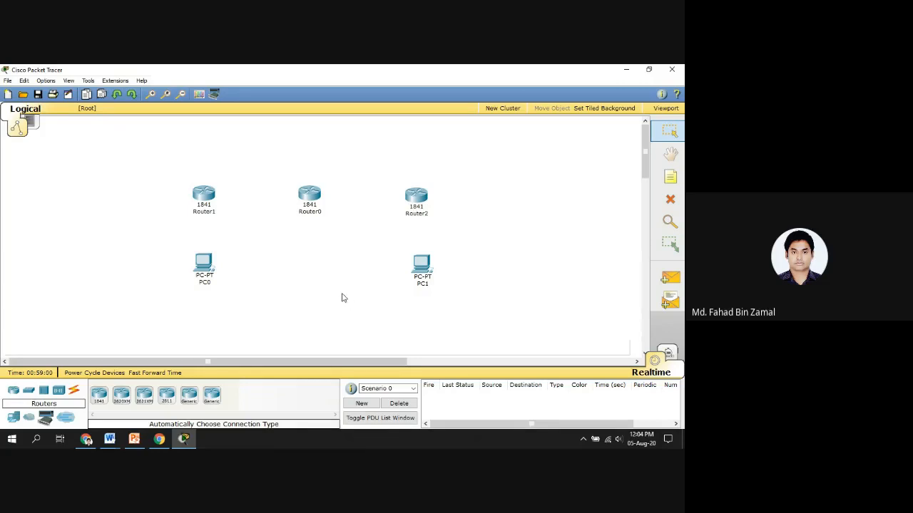
- Power off Router0, install WIC-2T in its right slot and WIC-Cover in its left slot, then close its window
{"action": "left_click", "coordinate": [310, 194]}
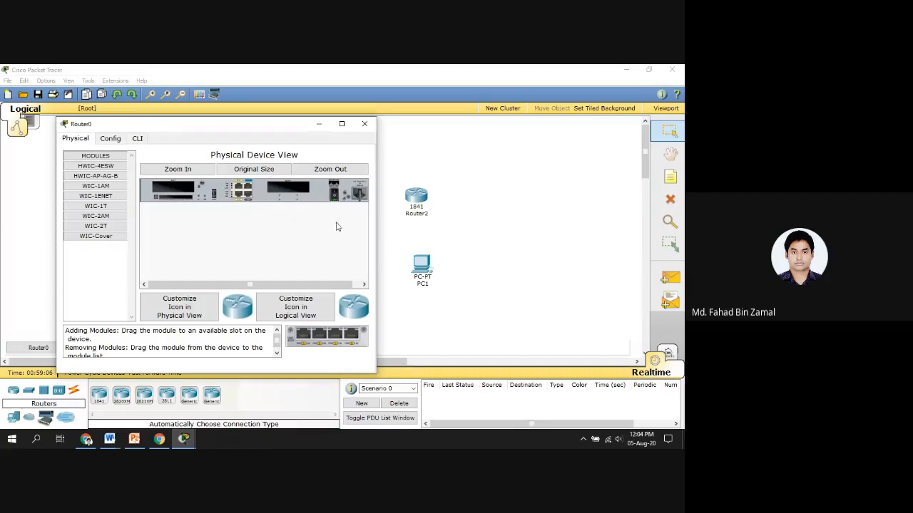
{"action": "left_click", "coordinate": [336, 198]}
{"action": "left_click_drag", "start_coordinate": [107, 231], "coordinate": [289, 191]}
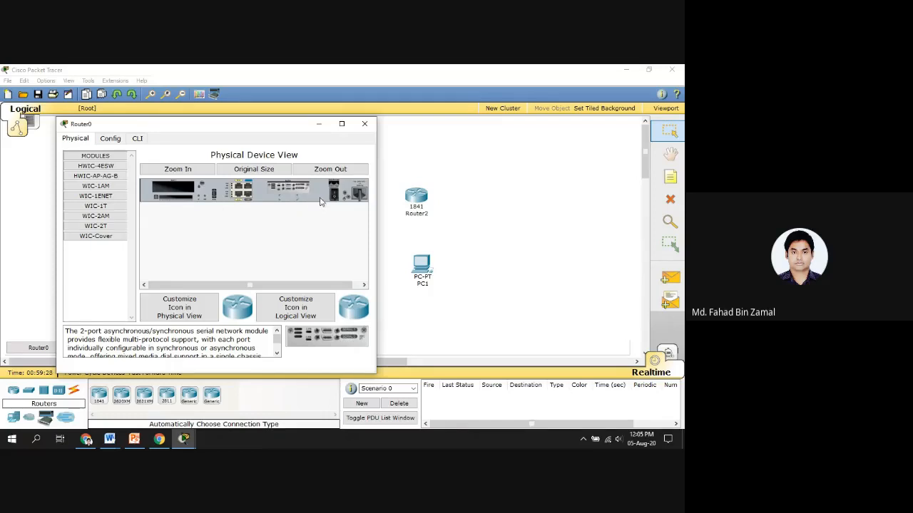
{"action": "left_click", "coordinate": [90, 238]}
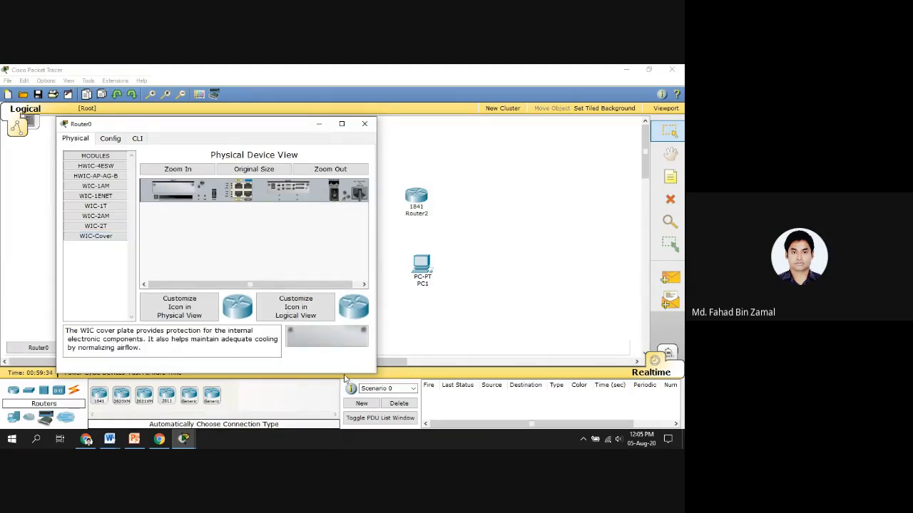
{"action": "left_click", "coordinate": [365, 124]}
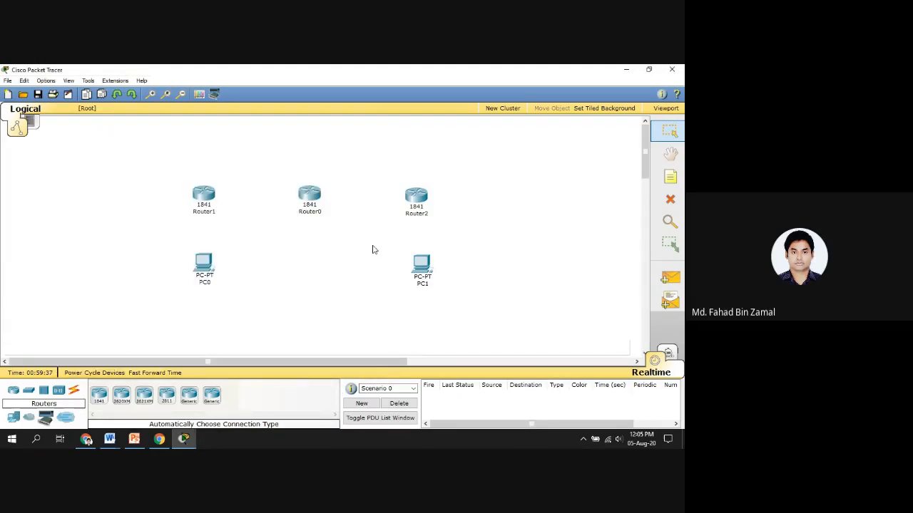
- Install WIC-2T in Router2's left slot and WIC-Cover in its right slot, then close its window
{"action": "left_click", "coordinate": [417, 200]}
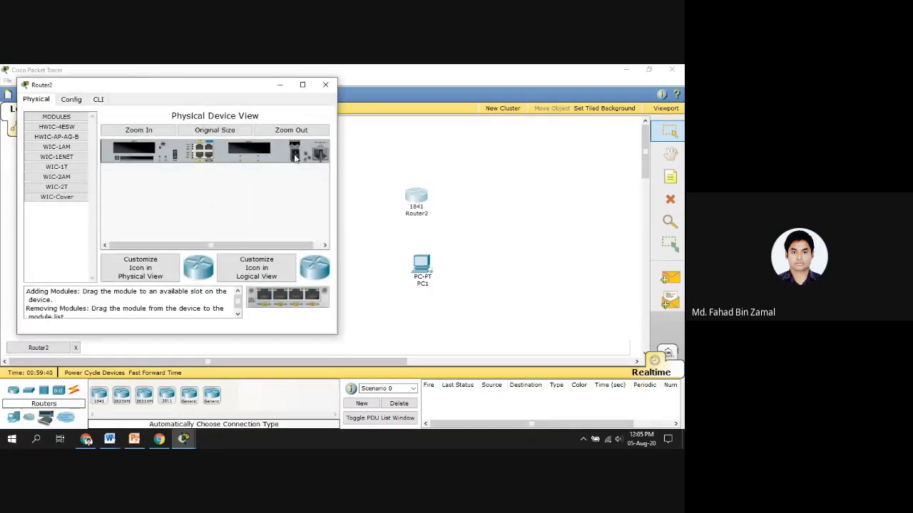
{"action": "left_click_drag", "start_coordinate": [66, 188], "coordinate": [136, 151]}
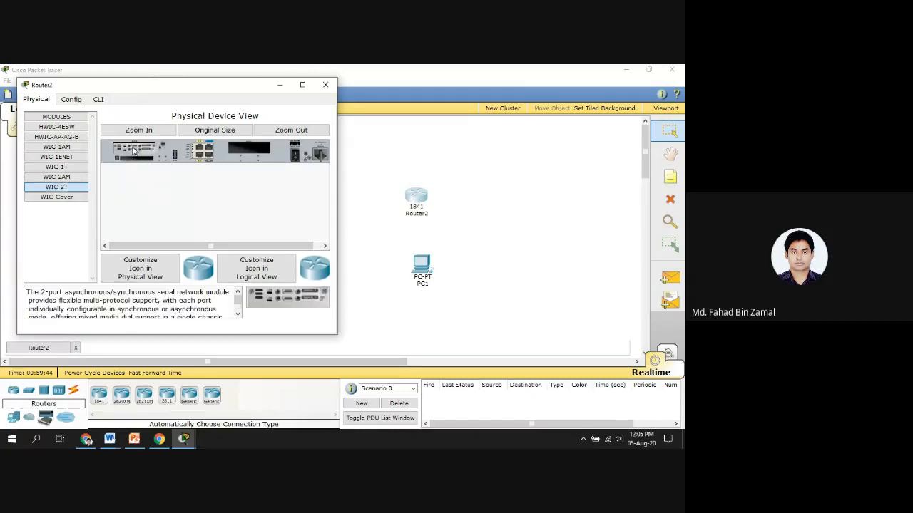
{"action": "left_click_drag", "start_coordinate": [57, 196], "coordinate": [249, 157]}
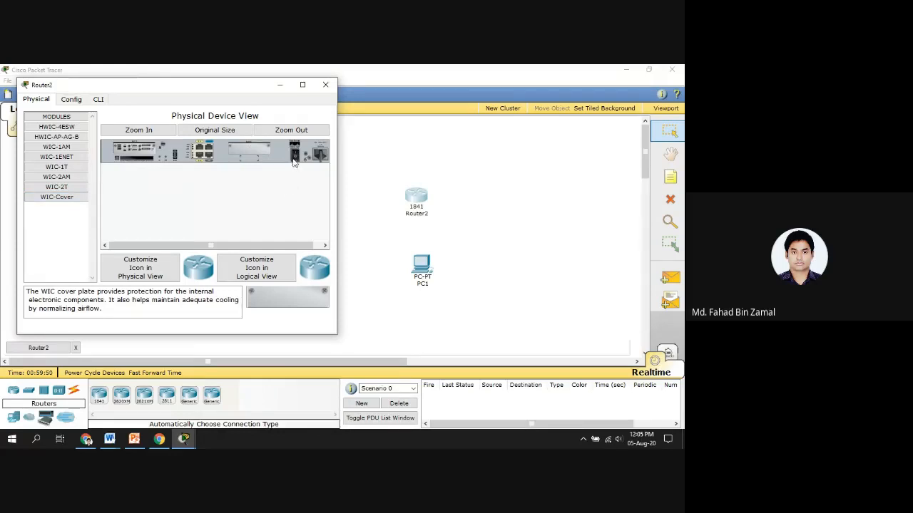
{"action": "left_click", "coordinate": [325, 84]}
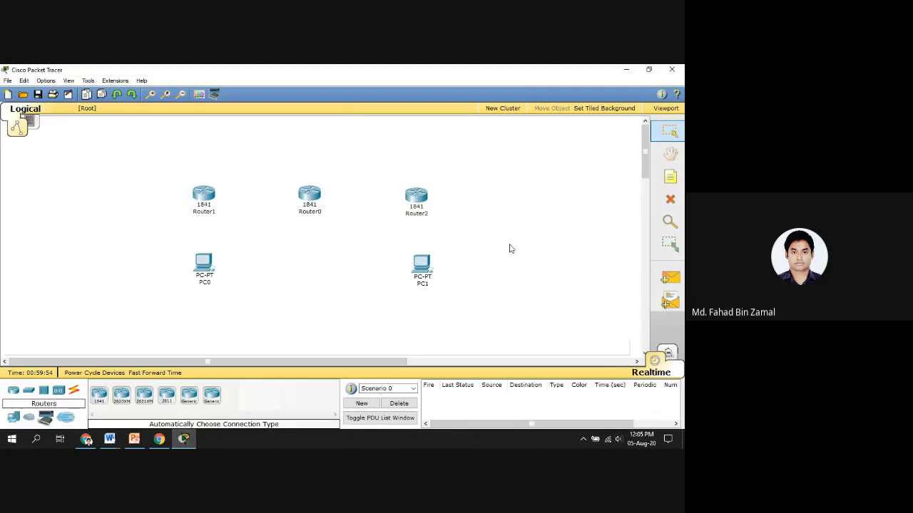
- Cable Router1 to PC0 with an automatically chosen connection type
{"action": "mouse_move", "coordinate": [221, 199]}
{"action": "left_click", "coordinate": [73, 391]}
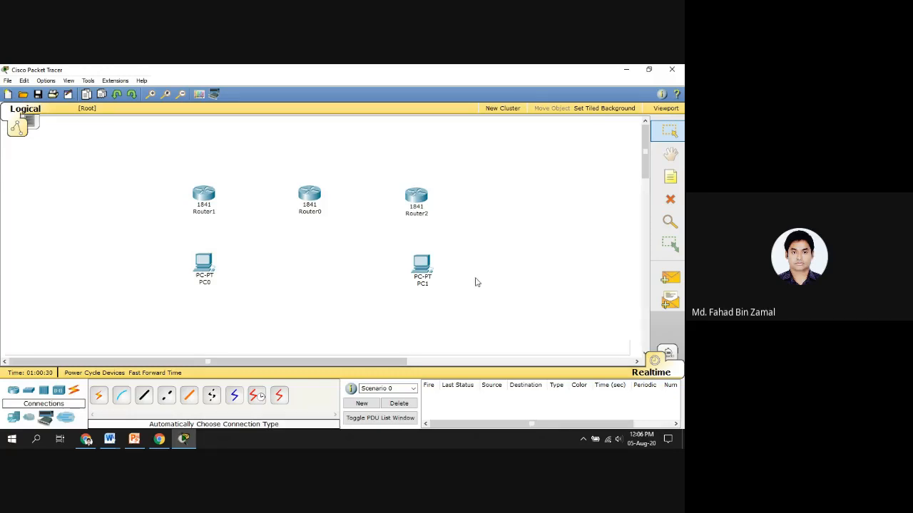
{"action": "left_click", "coordinate": [98, 398]}
{"action": "left_click", "coordinate": [204, 194]}
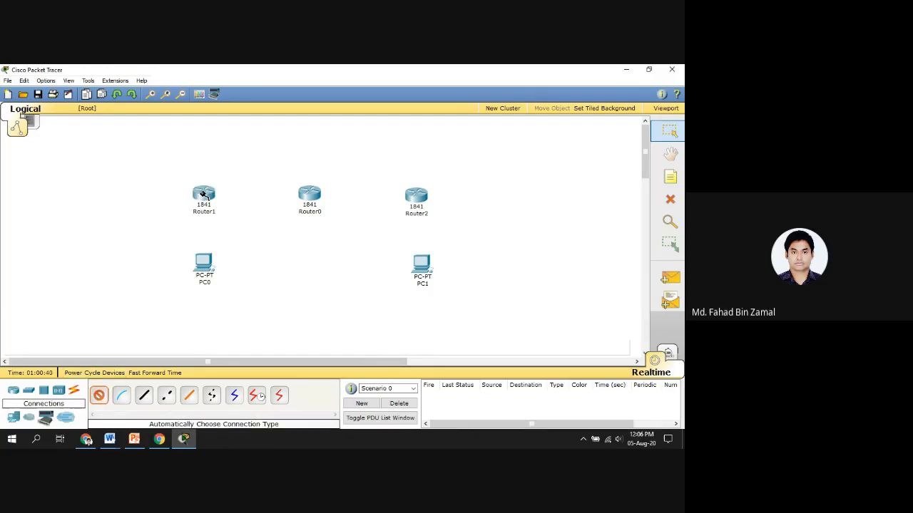
{"action": "left_click", "coordinate": [201, 269]}
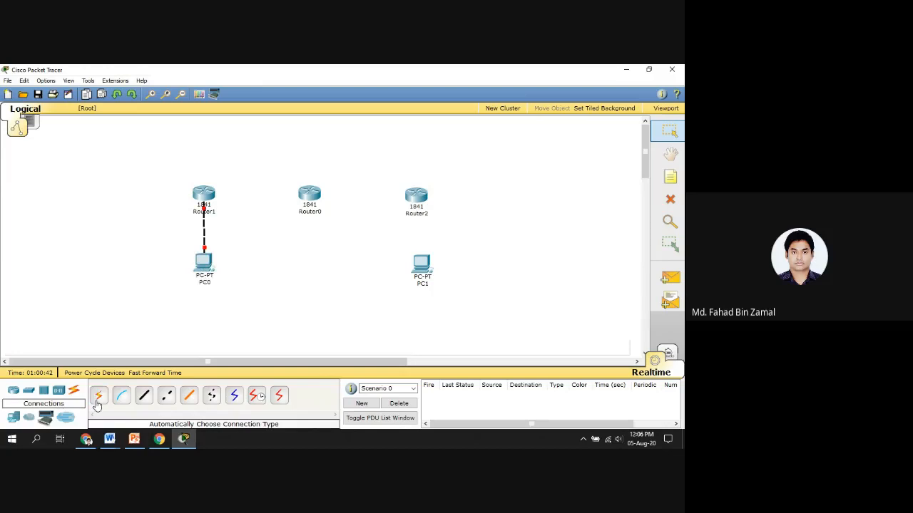
- Link Router1 to Router0 and Router0 to Router2 with automatically chosen connections
{"action": "left_click", "coordinate": [98, 397]}
{"action": "left_click", "coordinate": [203, 192]}
{"action": "left_click", "coordinate": [308, 194]}
{"action": "left_click", "coordinate": [98, 396]}
{"action": "left_click", "coordinate": [313, 194]}
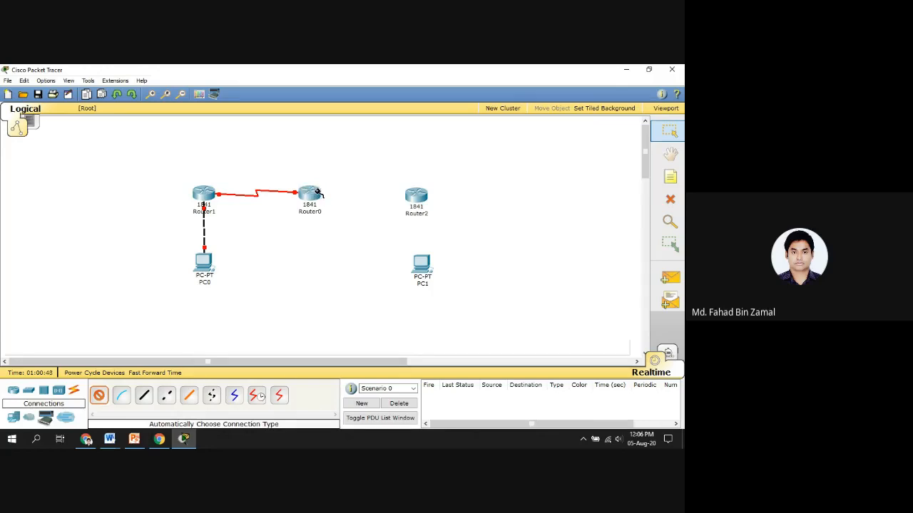
{"action": "left_click", "coordinate": [417, 197]}
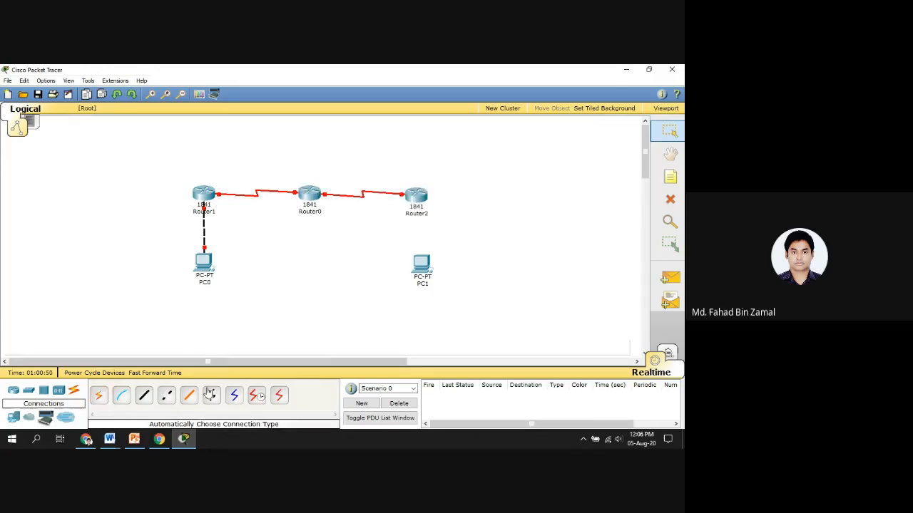
- Cable Router2 to PC1 with an automatically chosen connection, then nudge Router0 and Router2 slightly upward to line up with Router1
{"action": "left_click", "coordinate": [98, 396]}
{"action": "left_click", "coordinate": [424, 197]}
{"action": "left_click", "coordinate": [421, 262]}
{"action": "left_click_drag", "start_coordinate": [302, 205], "coordinate": [306, 196]}
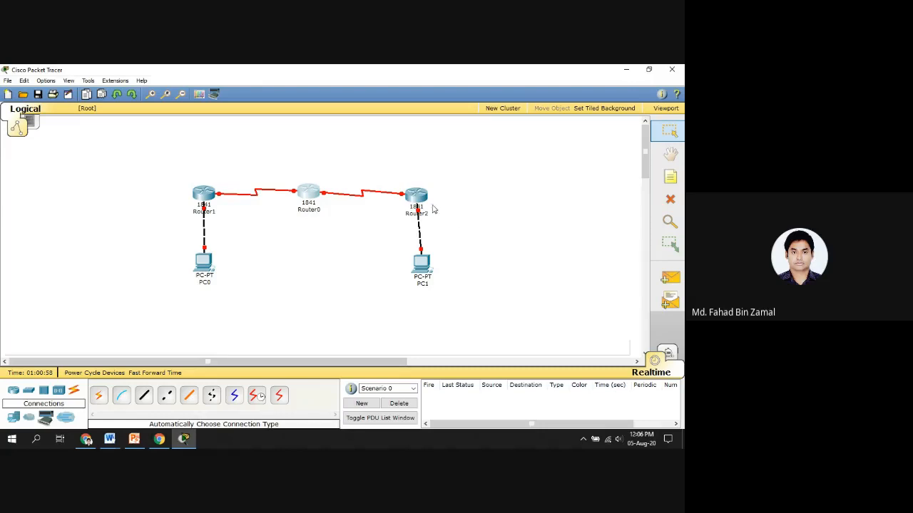
{"action": "left_click_drag", "start_coordinate": [423, 193], "coordinate": [426, 188]}
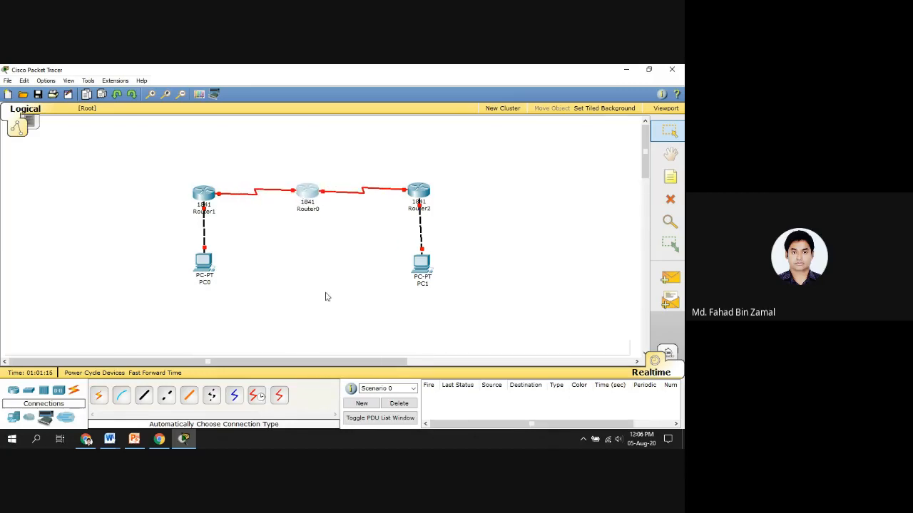
- Review the LAB – Interface Configuration slide in PowerPoint, then return to Packet Tracer and compare the router links with it
{"action": "left_click", "coordinate": [134, 438]}
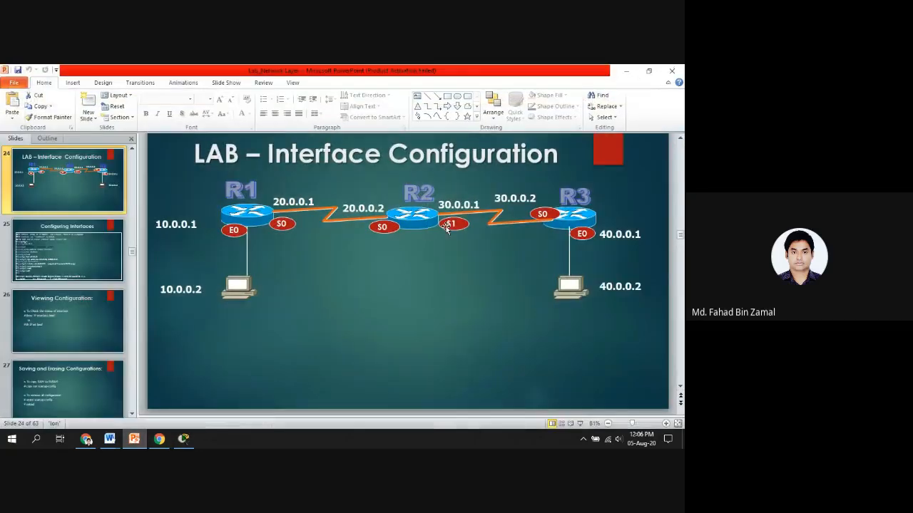
{"action": "left_click", "coordinate": [626, 71]}
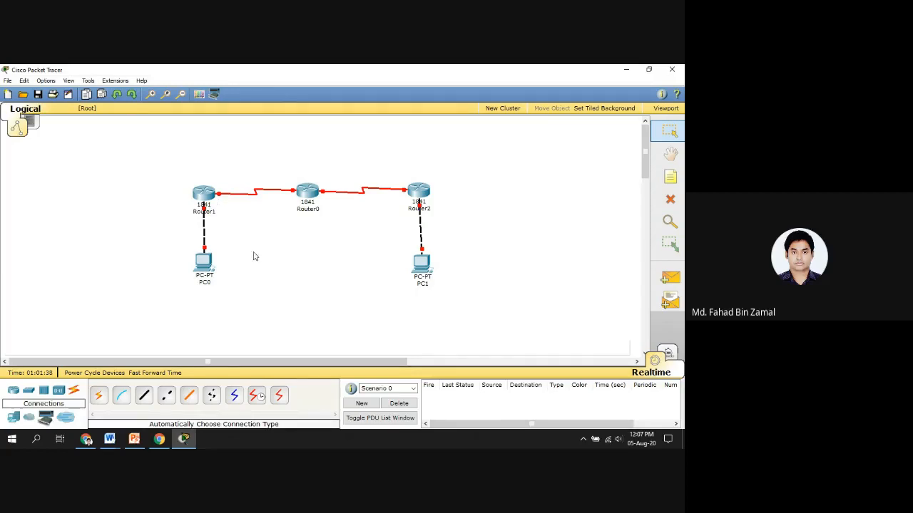
{"action": "mouse_move", "coordinate": [207, 188]}
{"action": "mouse_move", "coordinate": [278, 193]}
{"action": "mouse_move", "coordinate": [389, 205]}
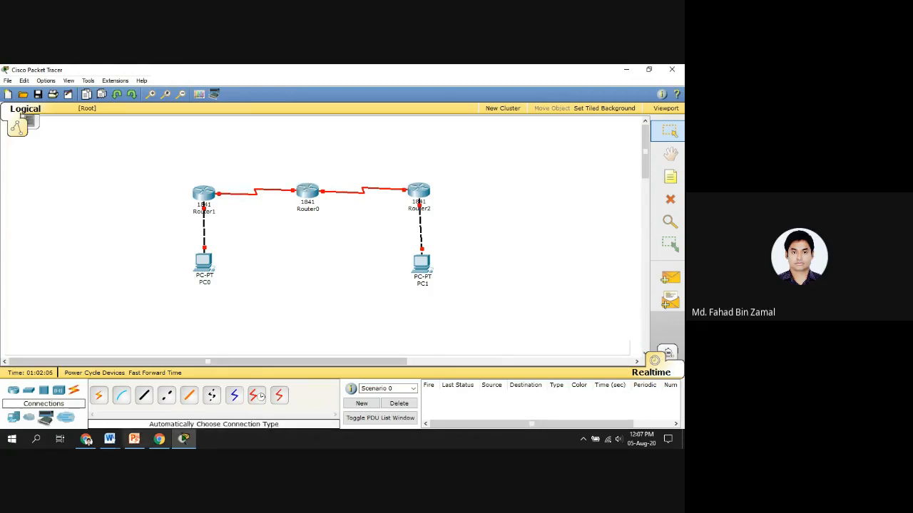
- Switch to the Google Meet call in Chrome and stop the meeting recording
{"action": "left_click", "coordinate": [158, 441]}
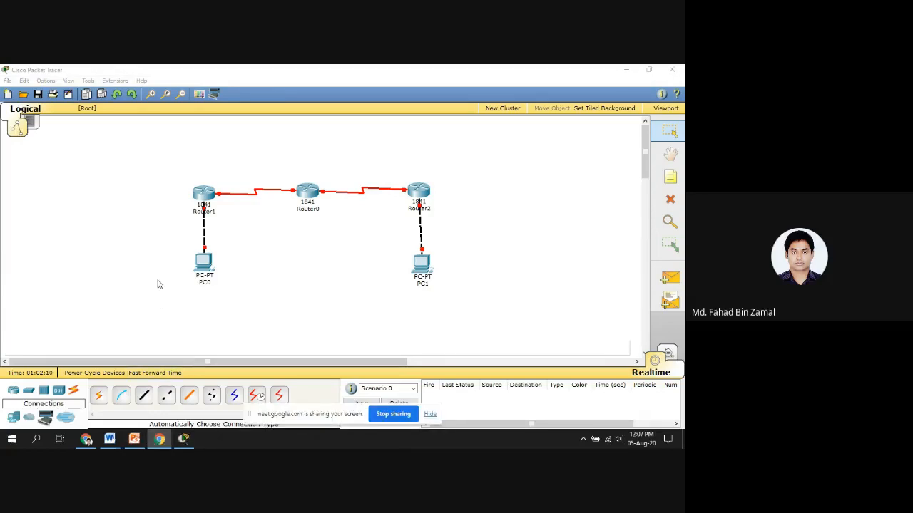
{"action": "left_click", "coordinate": [87, 440]}
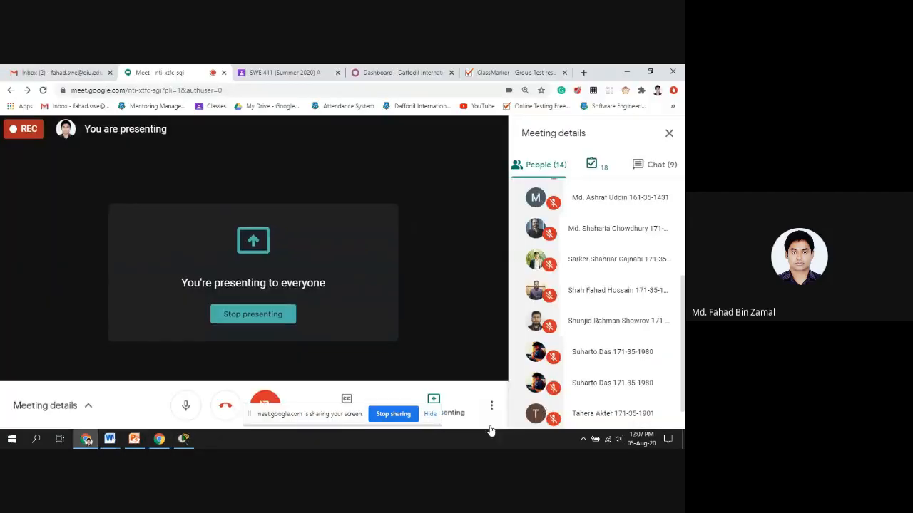
{"action": "left_click", "coordinate": [490, 405]}
{"action": "left_click", "coordinate": [437, 159]}
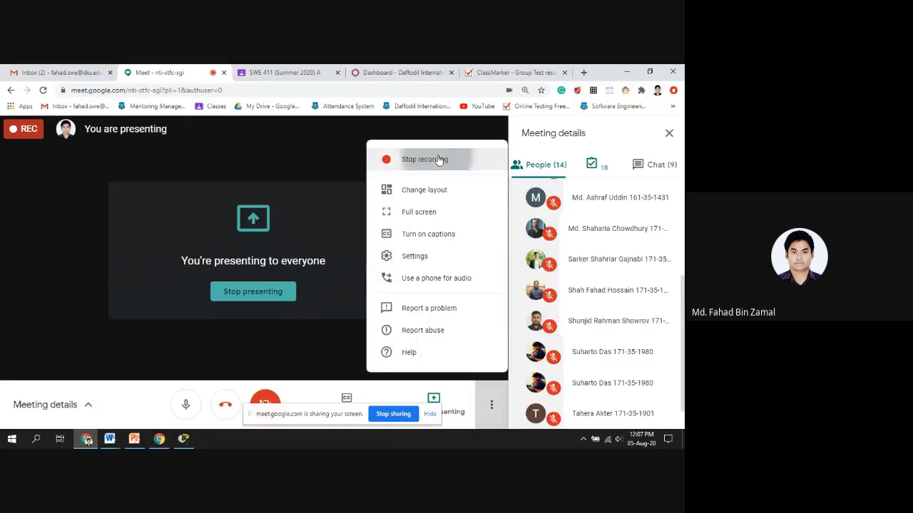